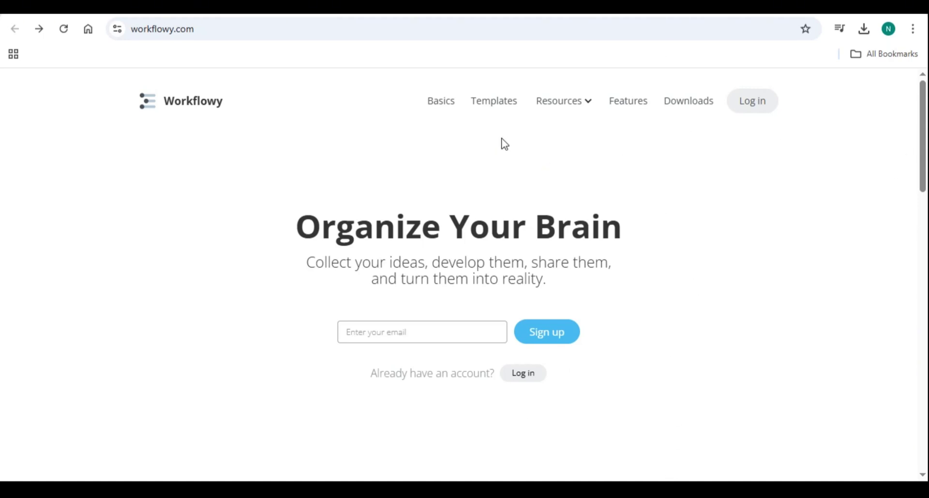
# Highlight the Organize Your Brain headline, then skim the top of the Basics page.
pyautogui.moveTo(306, 231); pyautogui.dragTo(668, 245)
pyautogui.click(699, 296)
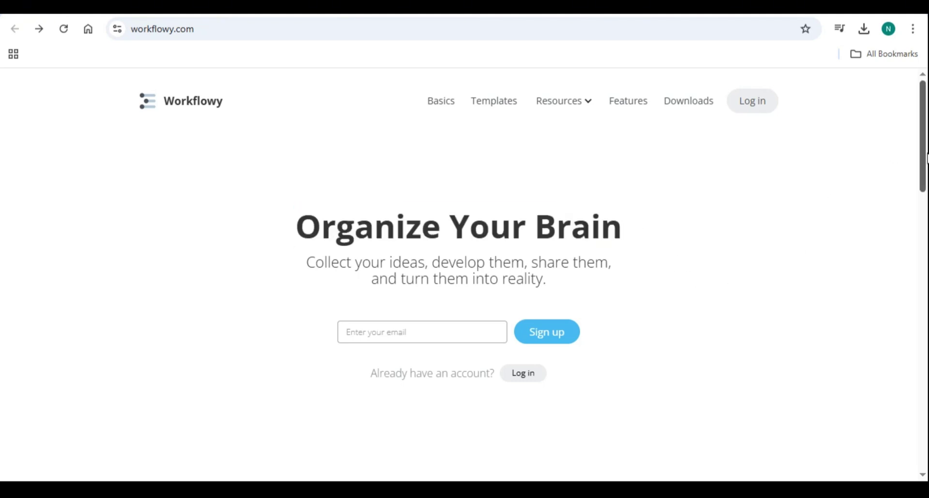
pyautogui.moveTo(925, 153); pyautogui.dragTo(922, 257)
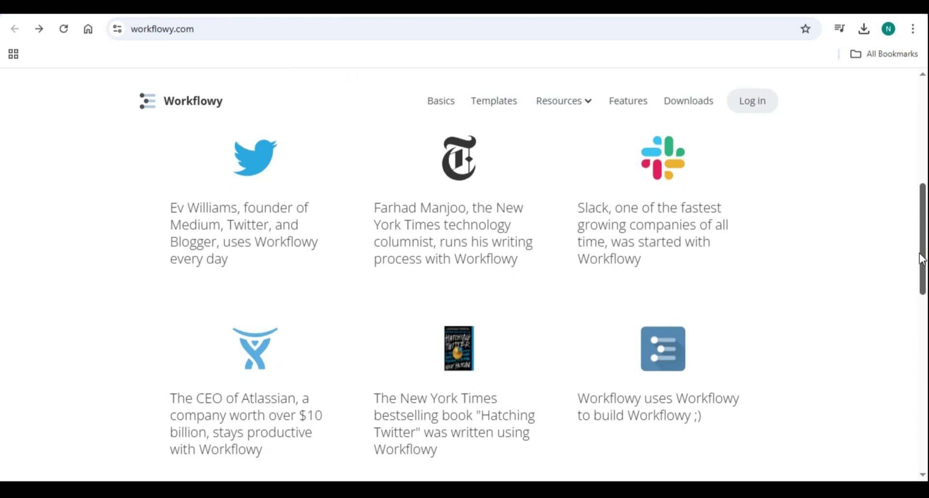
pyautogui.moveTo(922, 259); pyautogui.dragTo(919, 145)
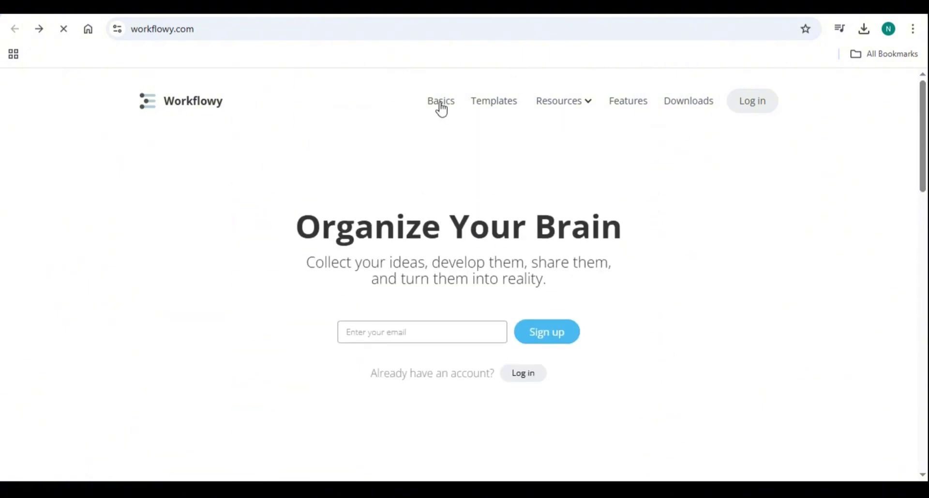
# Scroll through the rest of the Basics page down to the footer.
pyautogui.moveTo(925, 97); pyautogui.dragTo(926, 136)
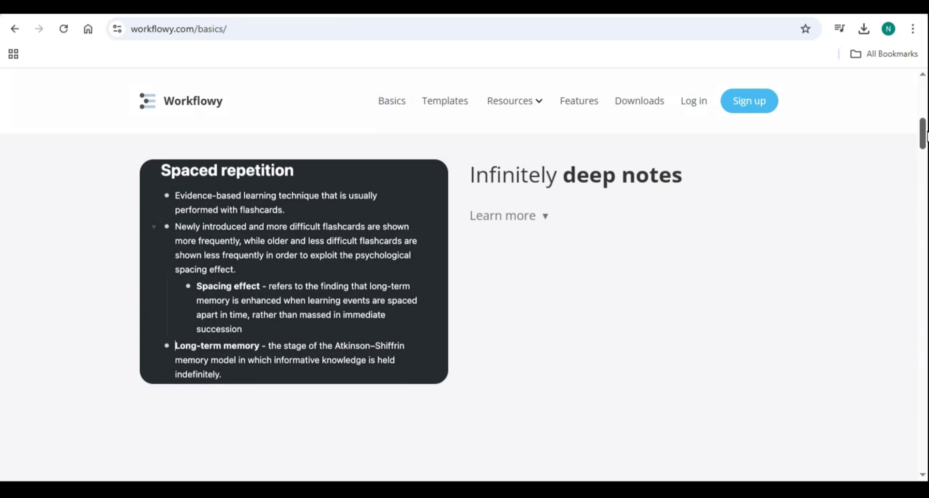
pyautogui.moveTo(926, 136); pyautogui.dragTo(926, 160)
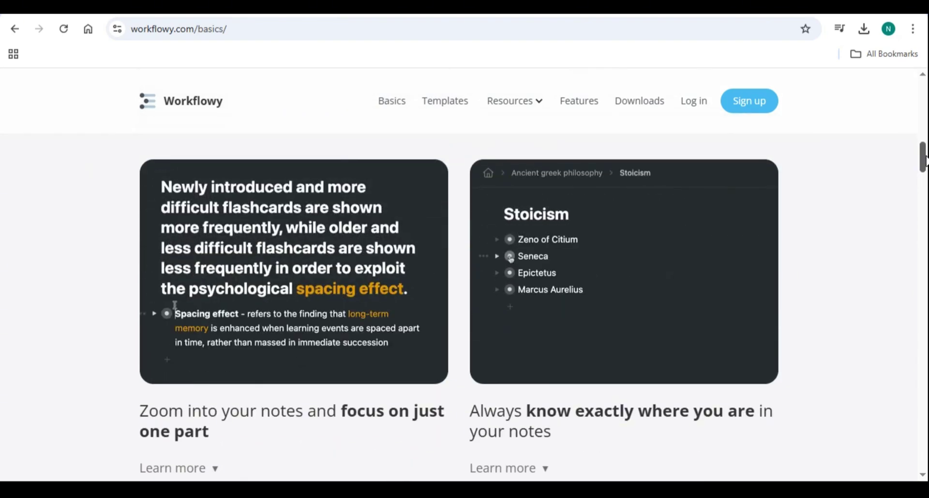
pyautogui.moveTo(926, 158); pyautogui.dragTo(925, 231)
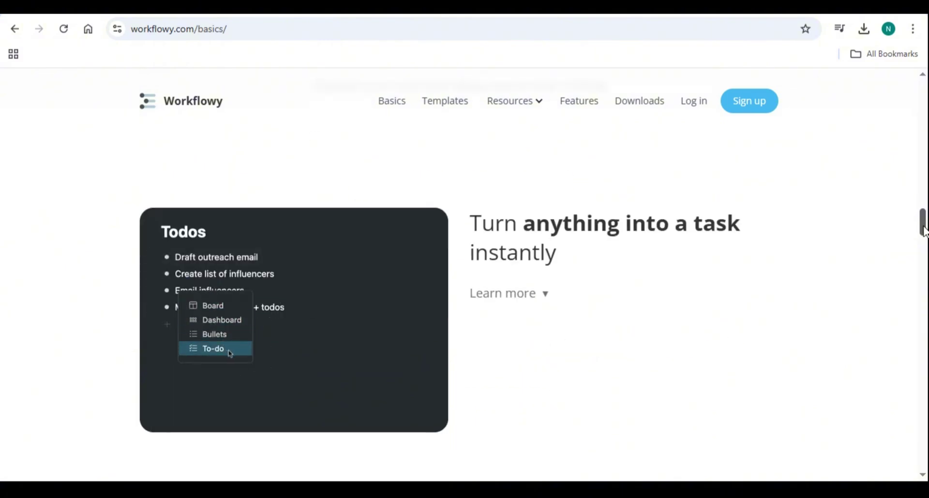
pyautogui.moveTo(925, 231); pyautogui.dragTo(926, 278)
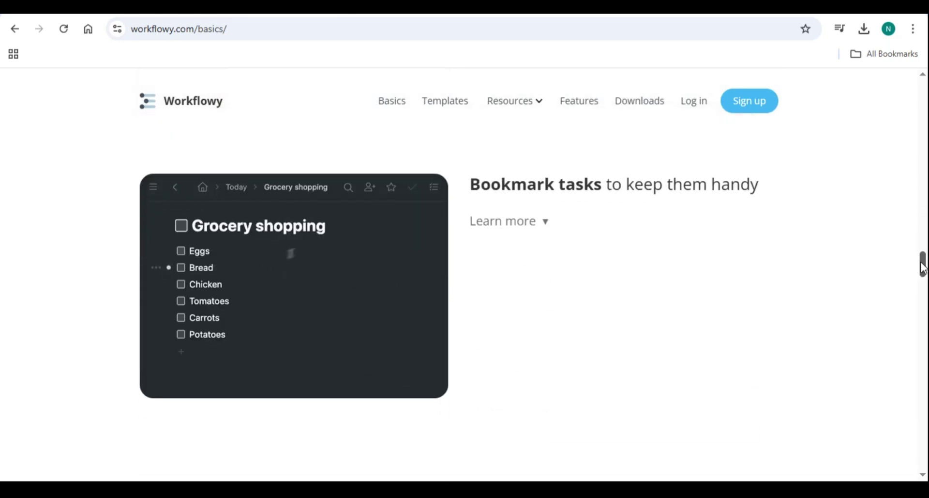
pyautogui.moveTo(922, 269); pyautogui.dragTo(924, 288)
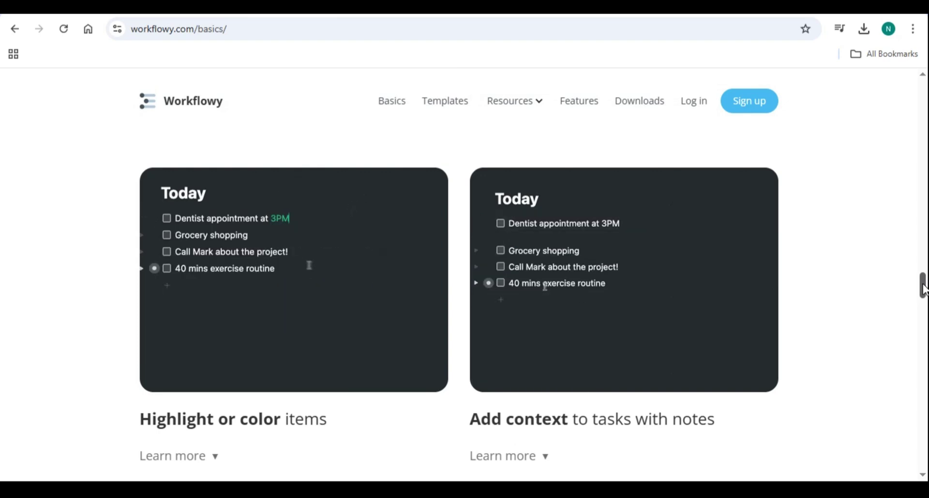
pyautogui.moveTo(923, 288); pyautogui.dragTo(926, 337)
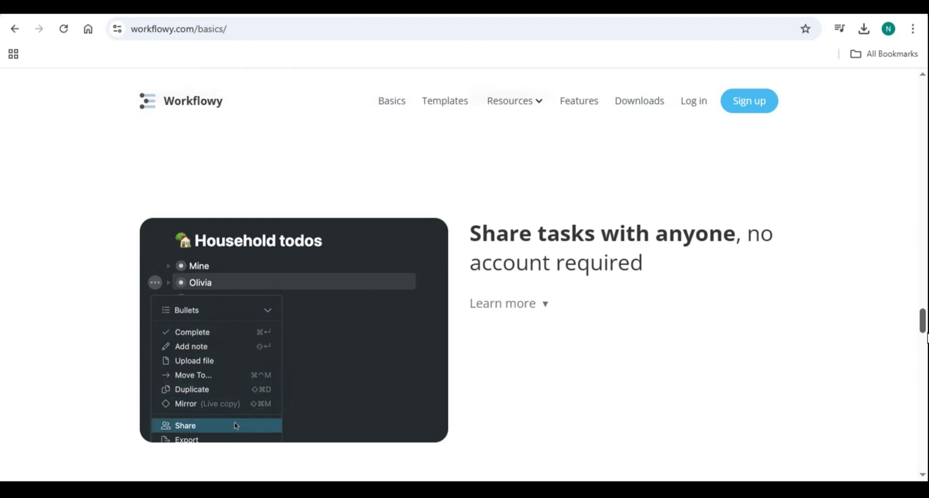
pyautogui.moveTo(926, 338); pyautogui.dragTo(923, 439)
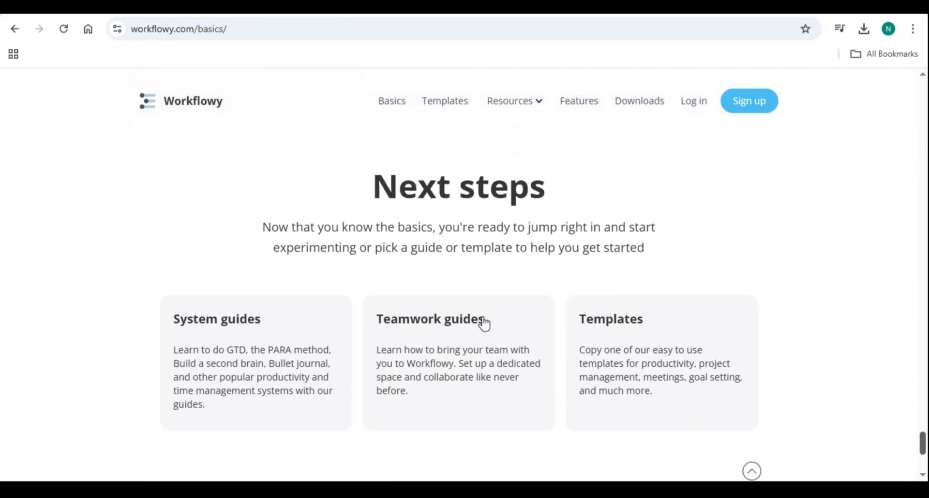
pyautogui.moveTo(925, 438); pyautogui.dragTo(924, 453)
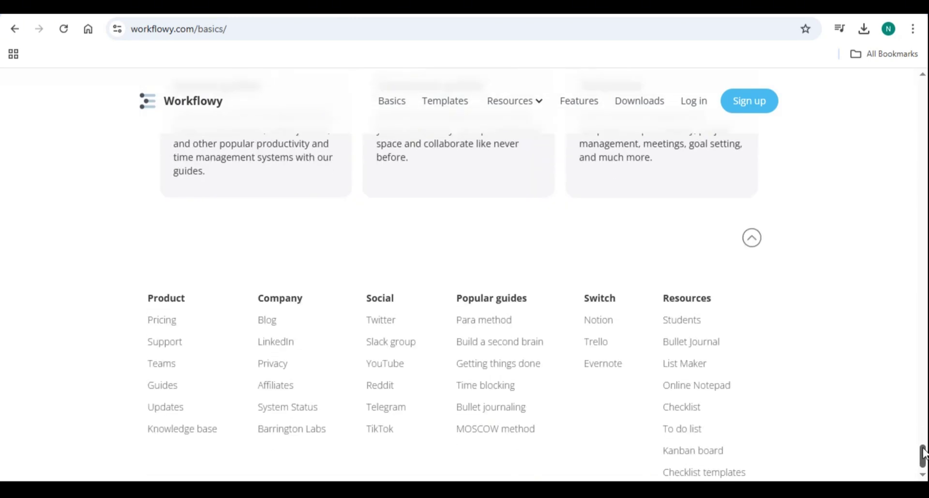
pyautogui.scroll(3, 906, 429)
# Switch to the Templates page and scroll through the template collection.
pyautogui.click(438, 14)
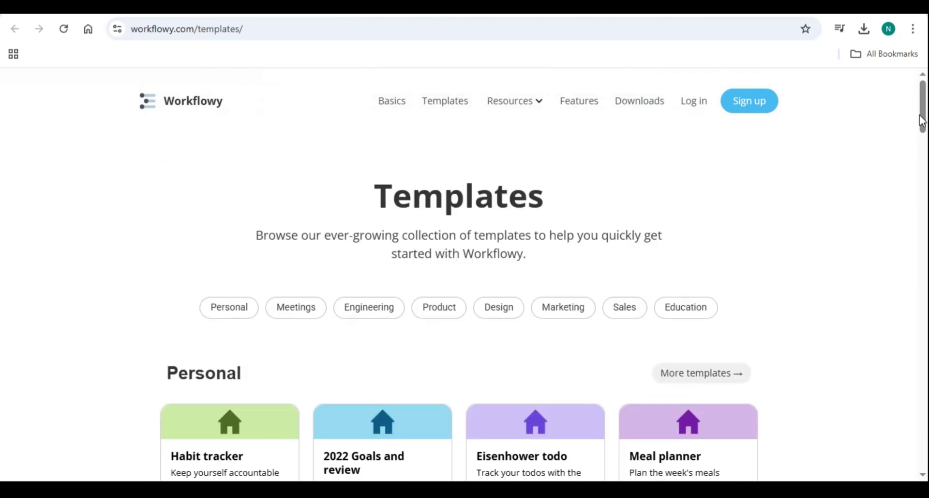
pyautogui.moveTo(922, 121); pyautogui.dragTo(926, 332)
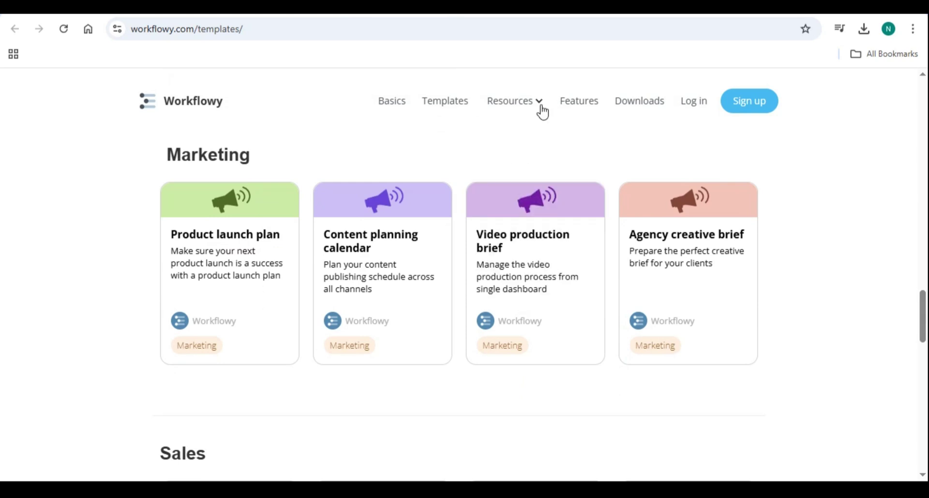
pyautogui.moveTo(542, 112)
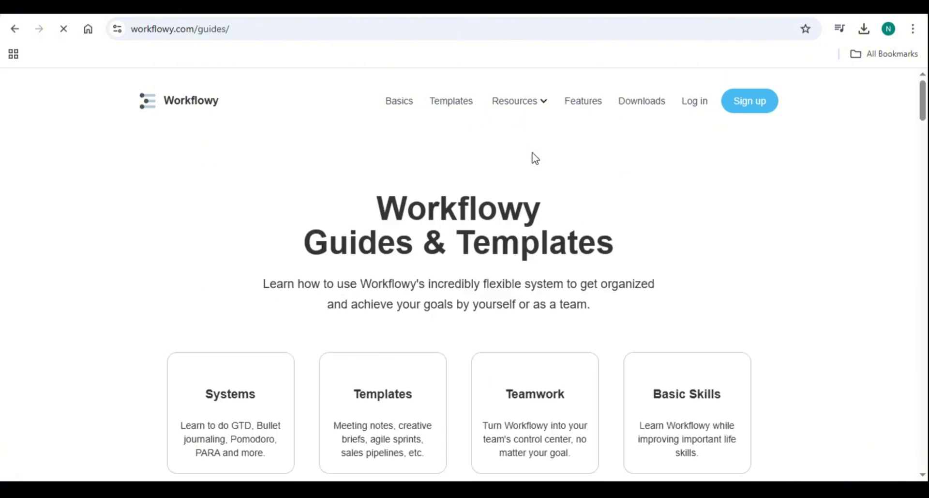
# Scroll the Guides page down to Basic Skills, open the notes guide, and read down it.
pyautogui.moveTo(925, 99); pyautogui.dragTo(924, 411)
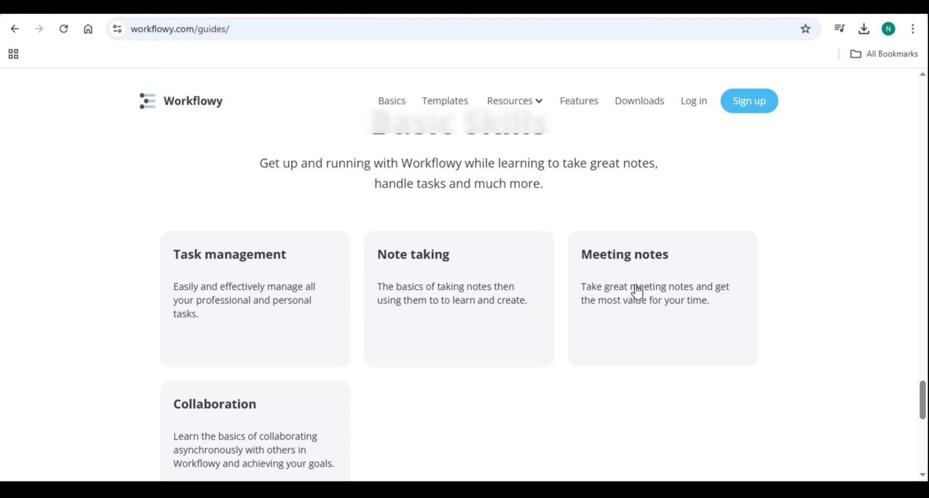
pyautogui.moveTo(924, 397)
pyautogui.mouseDown()
pyautogui.moveTo(923, 417)
pyautogui.moveTo(924, 404)
pyautogui.mouseUp()
pyautogui.click(624, 184)
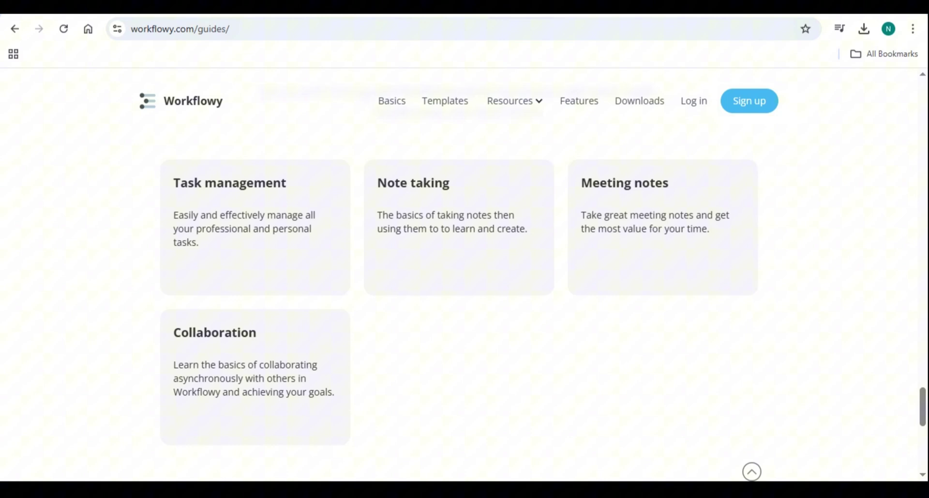
pyautogui.moveTo(927, 116); pyautogui.dragTo(927, 429)
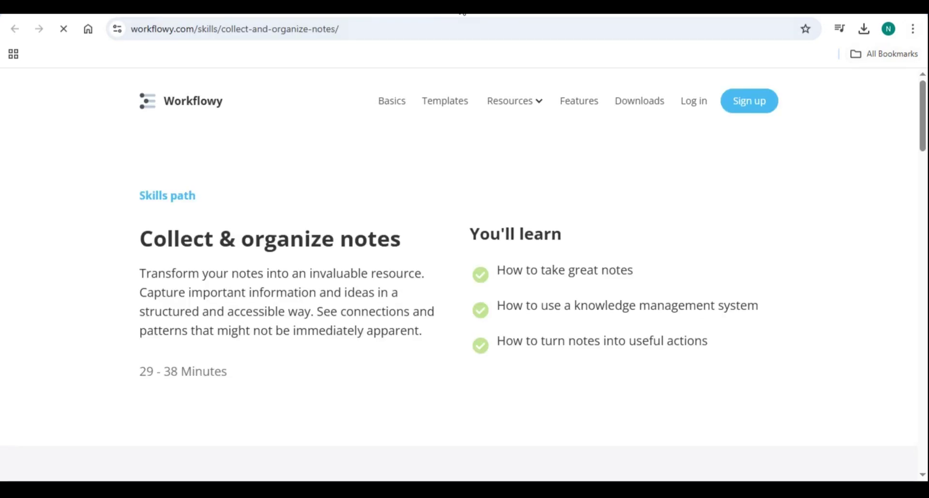
# Highlight the knowledge management system line, scroll the template cards, and go to Features.
pyautogui.moveTo(927, 110)
pyautogui.mouseDown()
pyautogui.moveTo(927, 190)
pyautogui.moveTo(927, 123)
pyautogui.mouseUp()
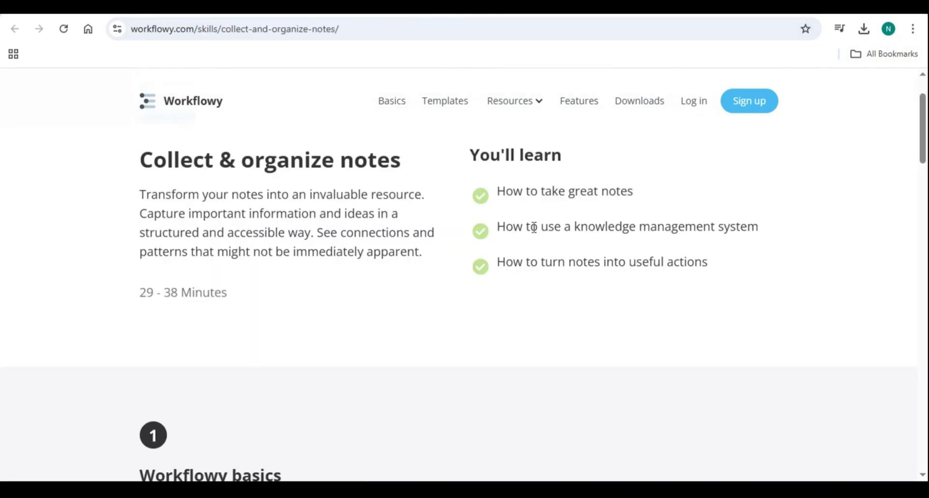
pyautogui.moveTo(499, 225); pyautogui.dragTo(762, 227)
pyautogui.click(680, 265)
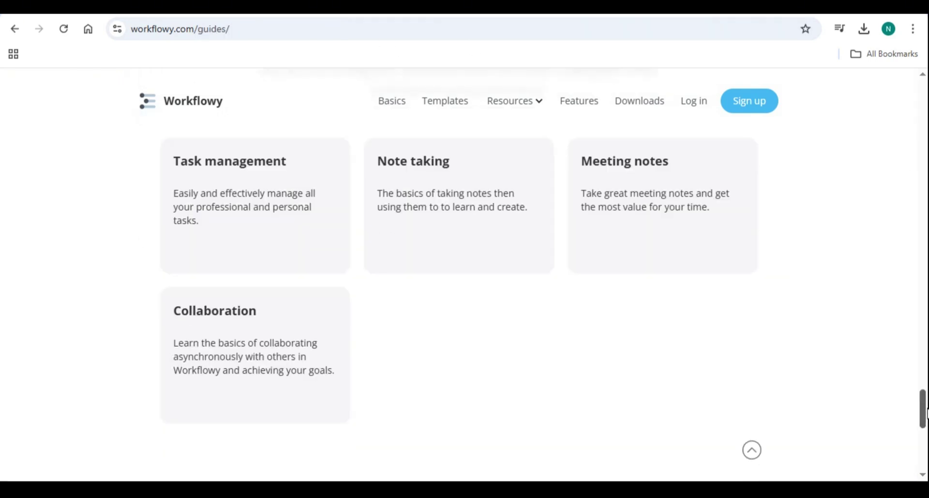
pyautogui.moveTo(925, 406); pyautogui.dragTo(924, 384)
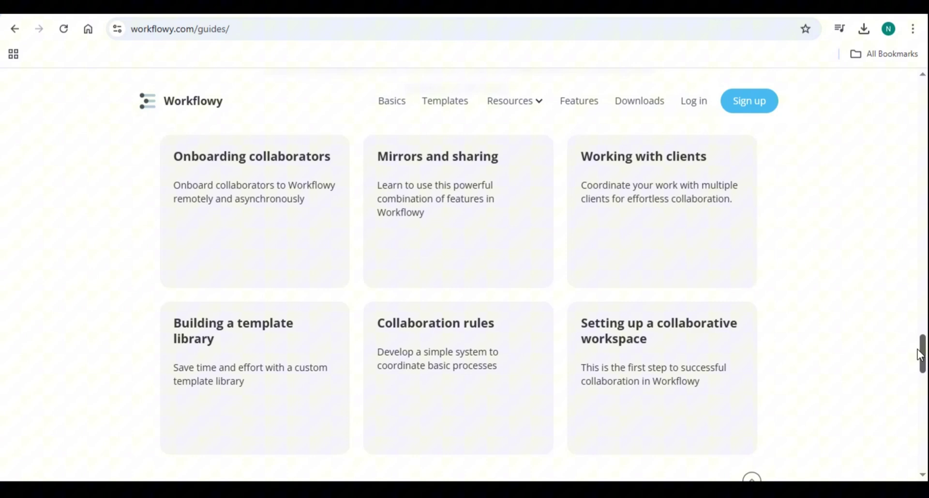
pyautogui.moveTo(922, 354); pyautogui.dragTo(909, 303)
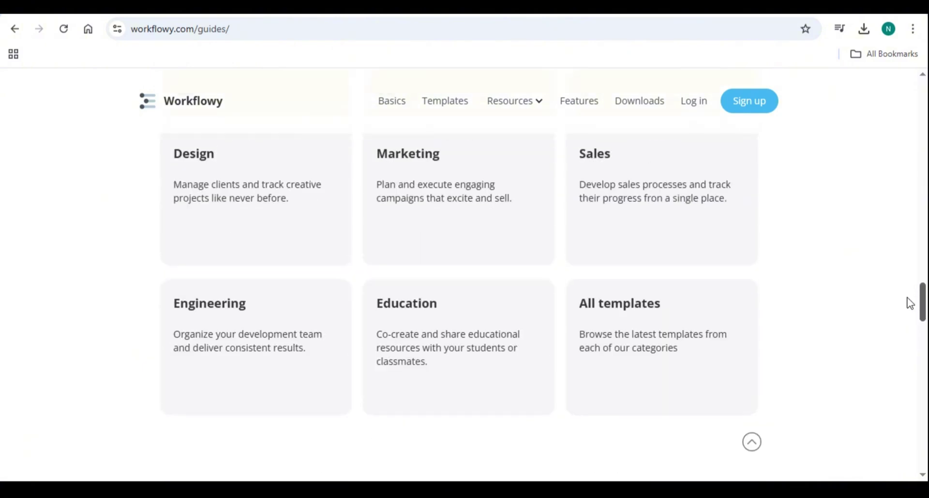
pyautogui.click(576, 107)
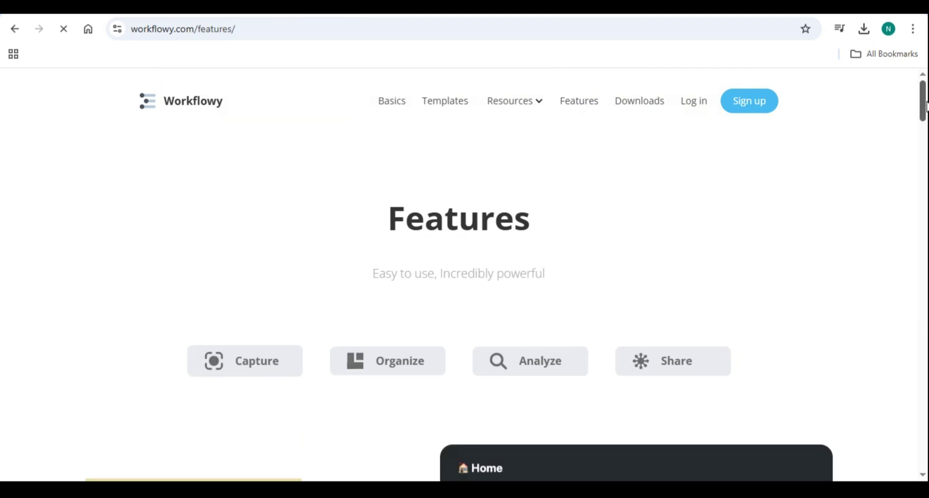
# Scroll through the Features page's Capture, Organize, Analyze and Share sections.
pyautogui.moveTo(926, 104); pyautogui.dragTo(926, 285)
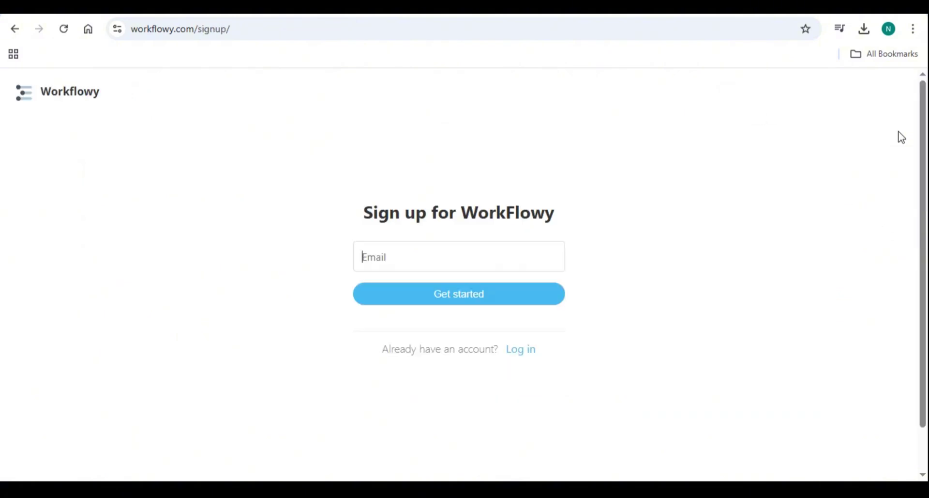
# Scroll the signup page and follow the Log in link instead of signing up.
pyautogui.moveTo(923, 151)
pyautogui.mouseDown()
pyautogui.moveTo(927, 159)
pyautogui.moveTo(927, 148)
pyautogui.mouseUp()
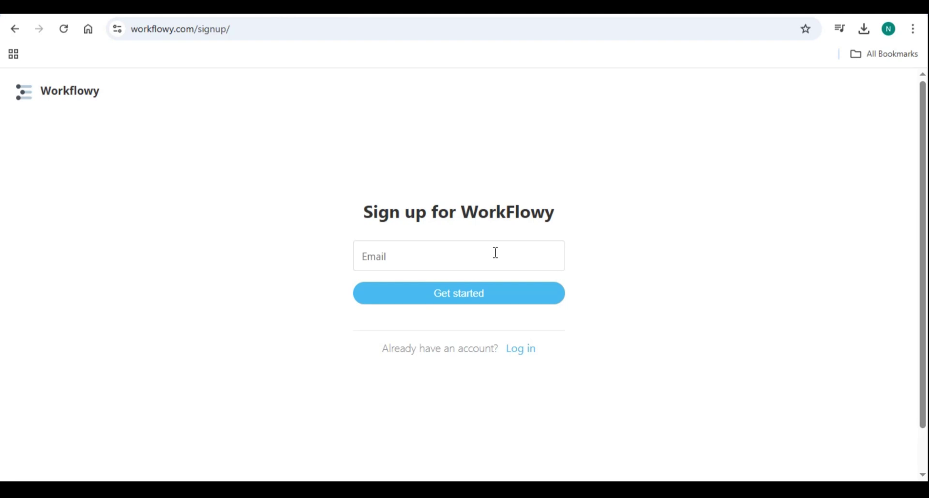
pyautogui.moveTo(924, 242); pyautogui.dragTo(924, 260)
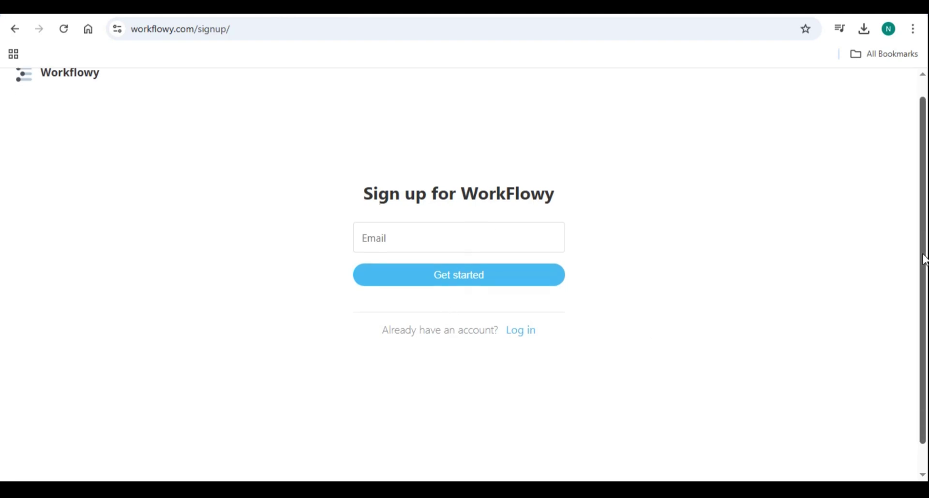
pyautogui.click(524, 332)
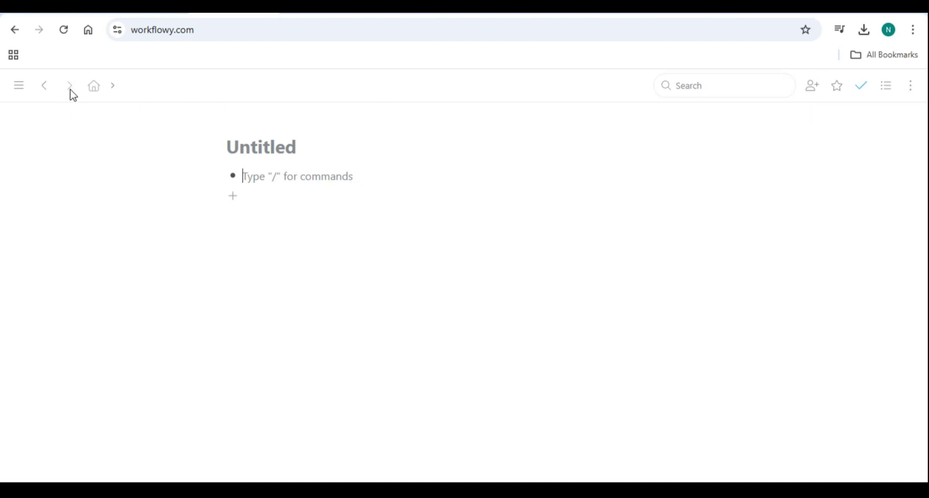
# Visit Home, return to Untitled, and glance at the share/export/settings actions without choosing one.
pyautogui.click(98, 91)
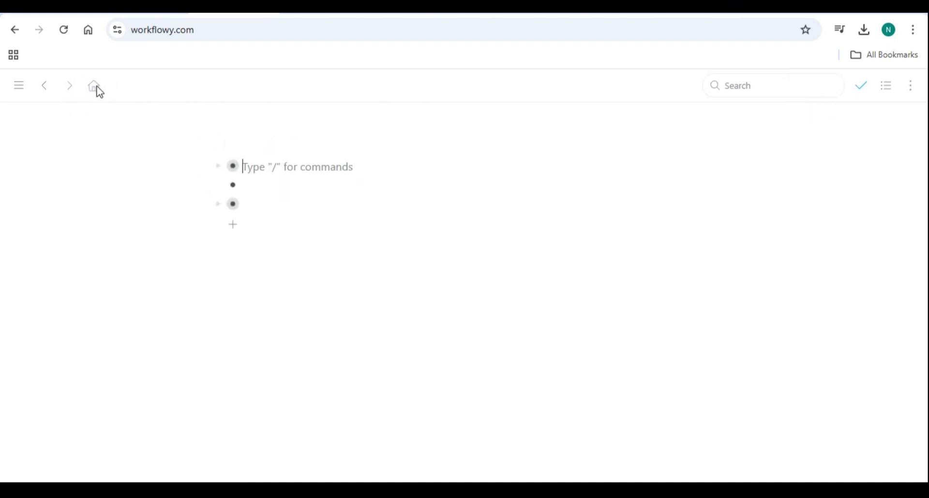
pyautogui.click(44, 90)
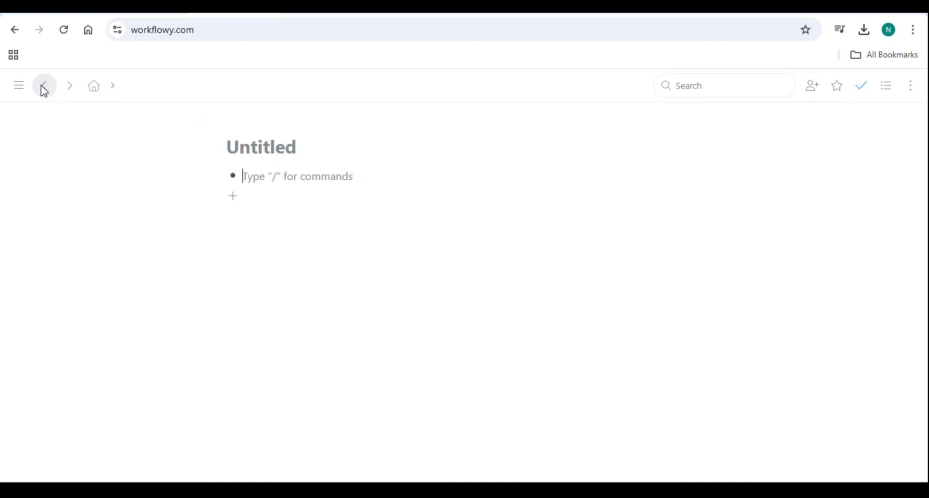
pyautogui.click(915, 93)
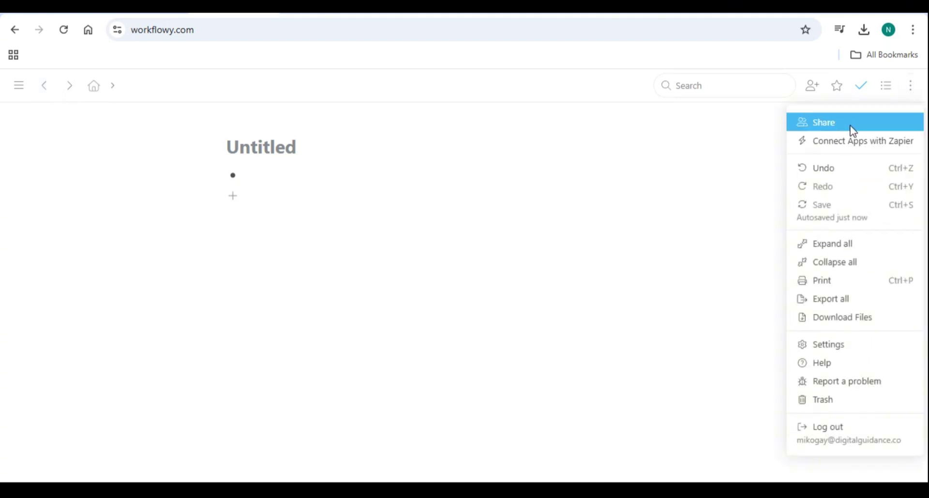
pyautogui.click(240, 189)
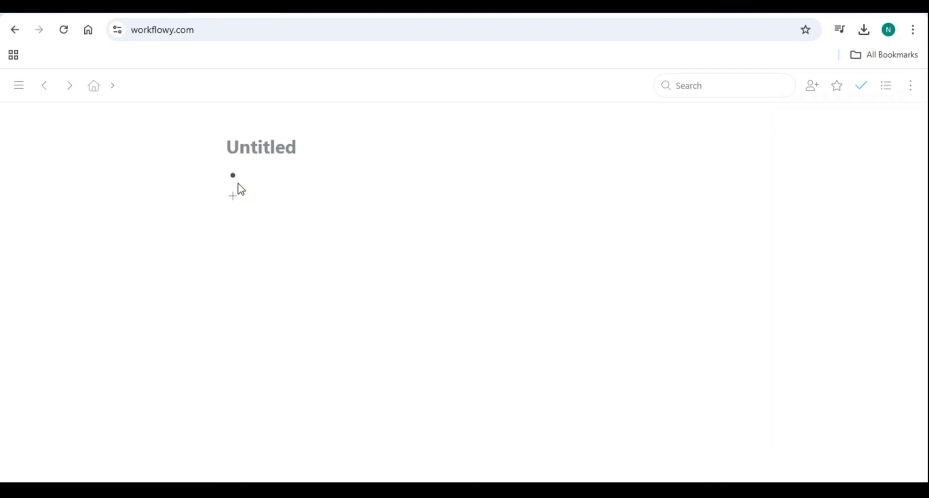
# Zoom in and out of the empty bullet, recheck page options, and focus the bullet.
pyautogui.click(233, 175)
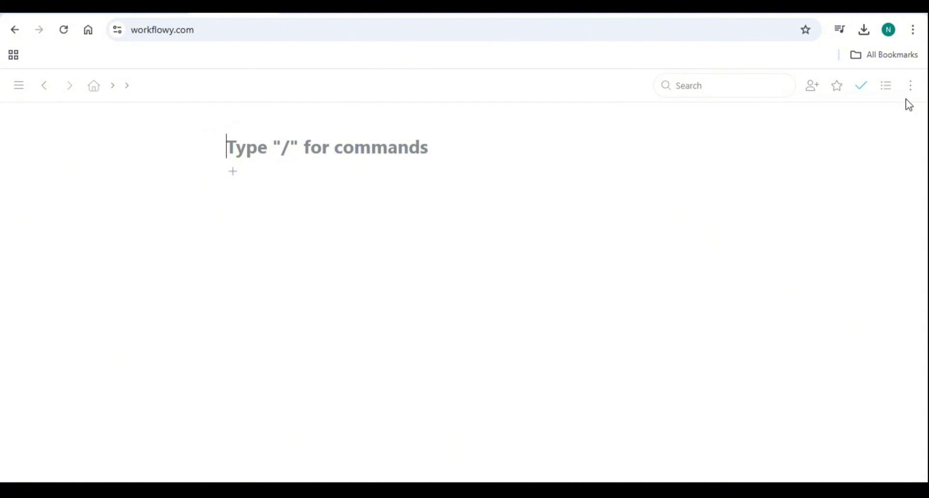
pyautogui.click(233, 172)
pyautogui.click(233, 175)
pyautogui.click(233, 170)
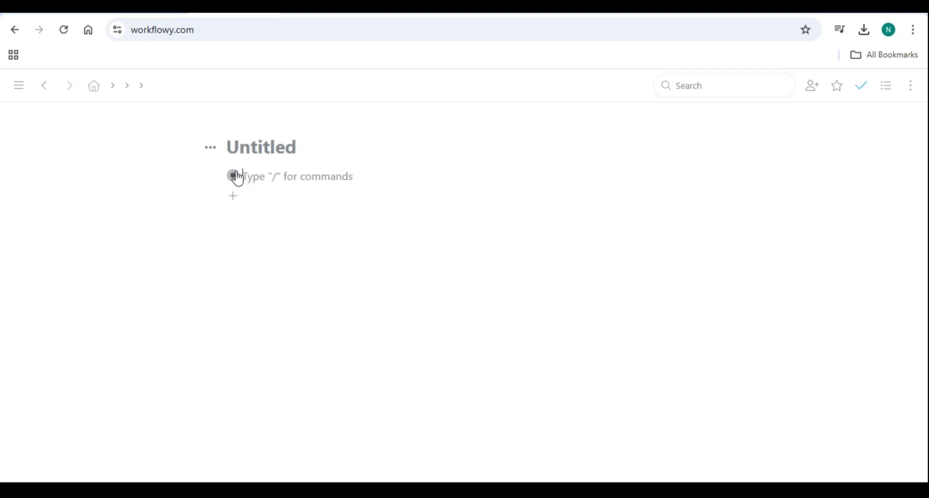
pyautogui.click(243, 179)
pyautogui.click(911, 93)
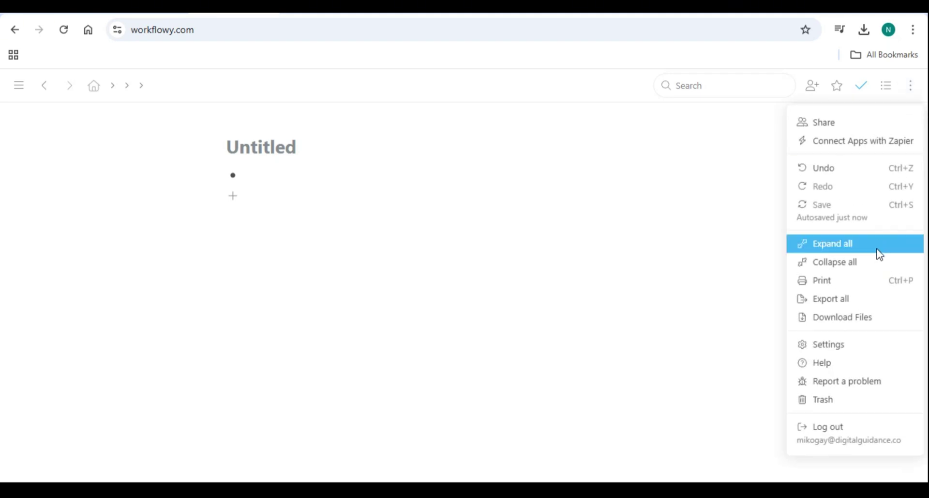
pyautogui.click(315, 206)
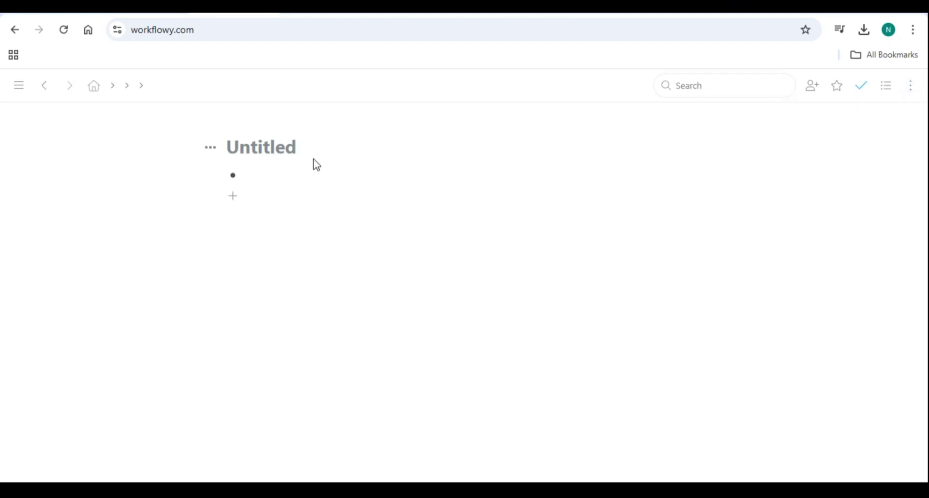
pyautogui.click(312, 178)
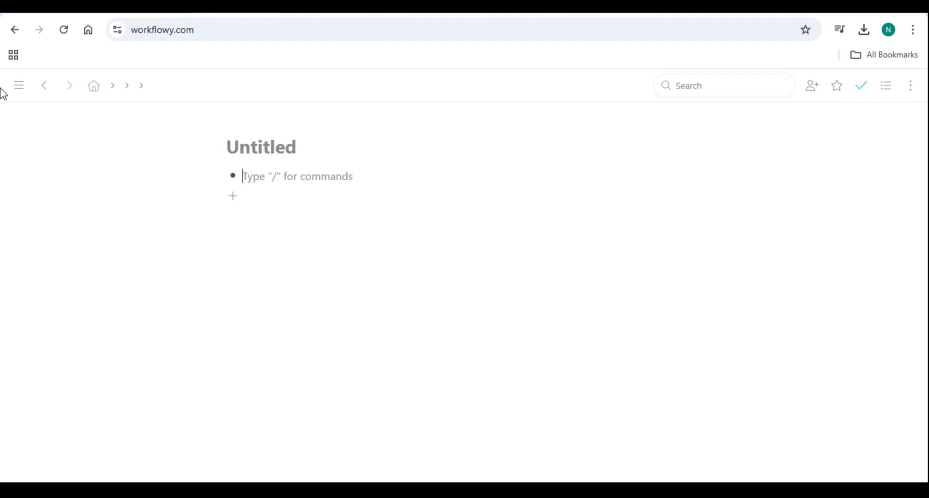
# Dismiss the floating navigation panel and focus the page title and first empty bullet.
pyautogui.moveTo(19, 85)
pyautogui.click(255, 190)
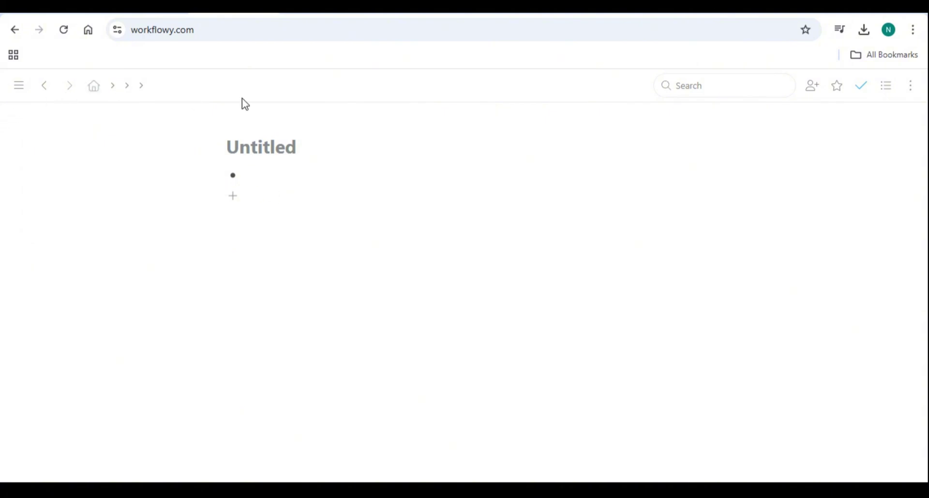
pyautogui.click(270, 147)
pyautogui.click(274, 197)
pyautogui.click(261, 147)
pyautogui.click(259, 194)
pyautogui.click(260, 173)
pyautogui.click(265, 194)
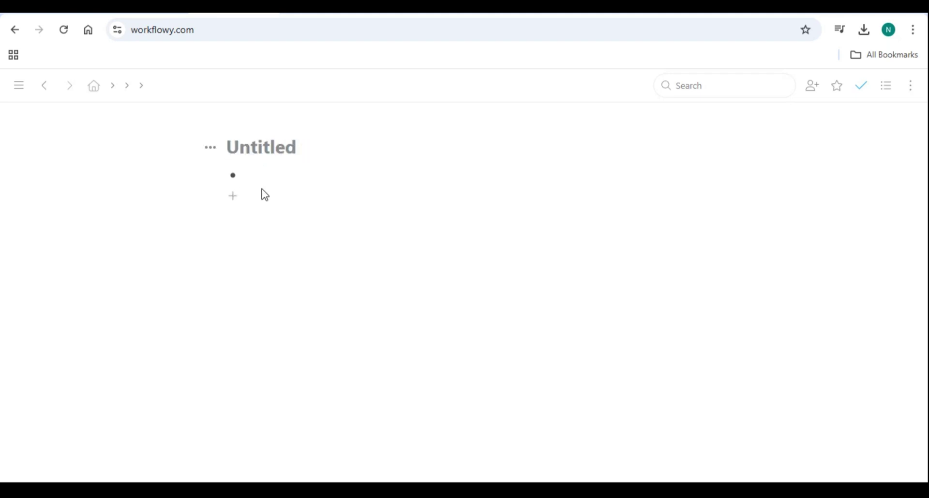
# Add second and third empty bullets and dock the navigation panel beside the outline.
pyautogui.click(232, 195)
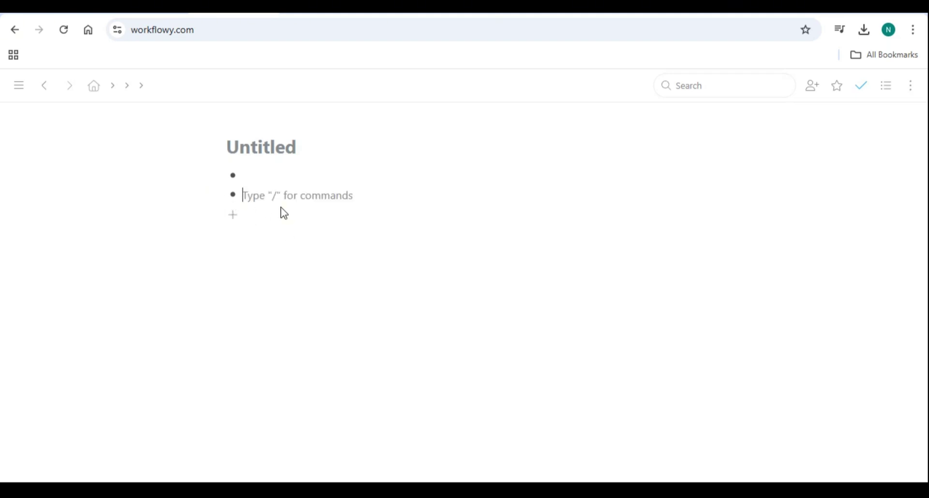
pyautogui.click(235, 216)
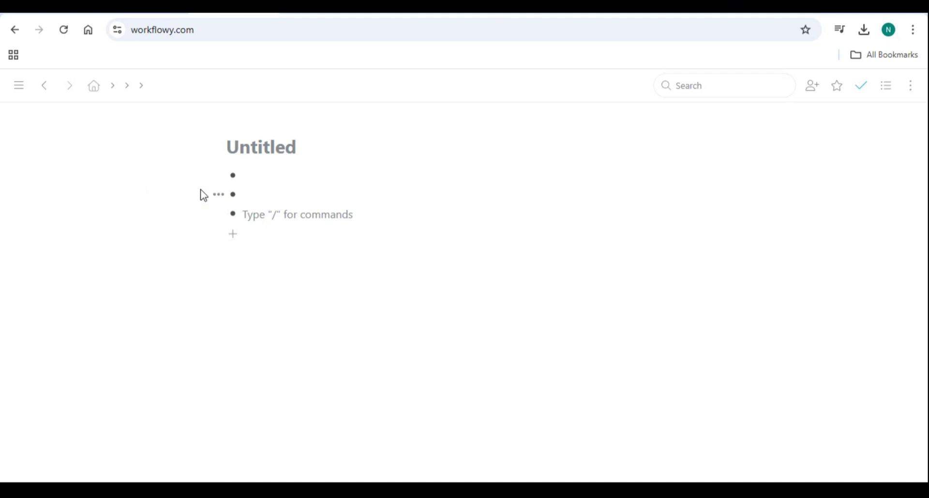
pyautogui.click(19, 86)
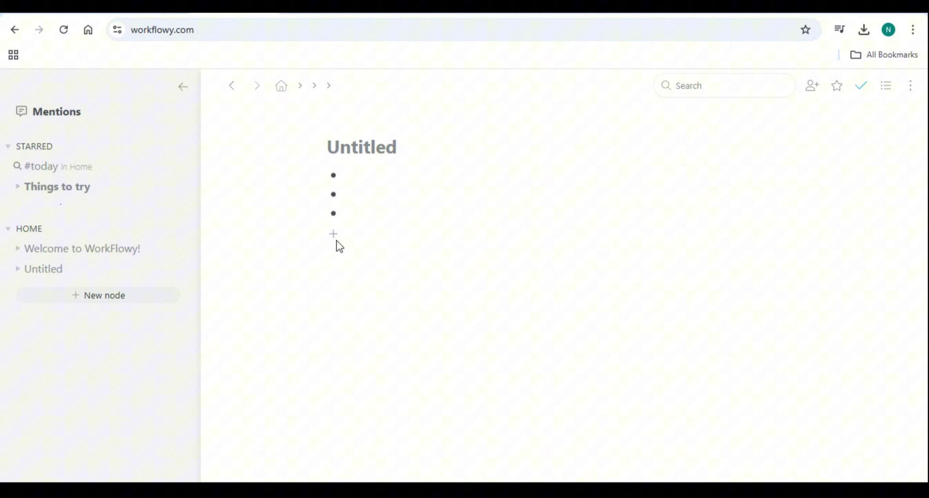
# Type # in the second bullet, move down, and start a search of the outline.
pyautogui.click(362, 191)
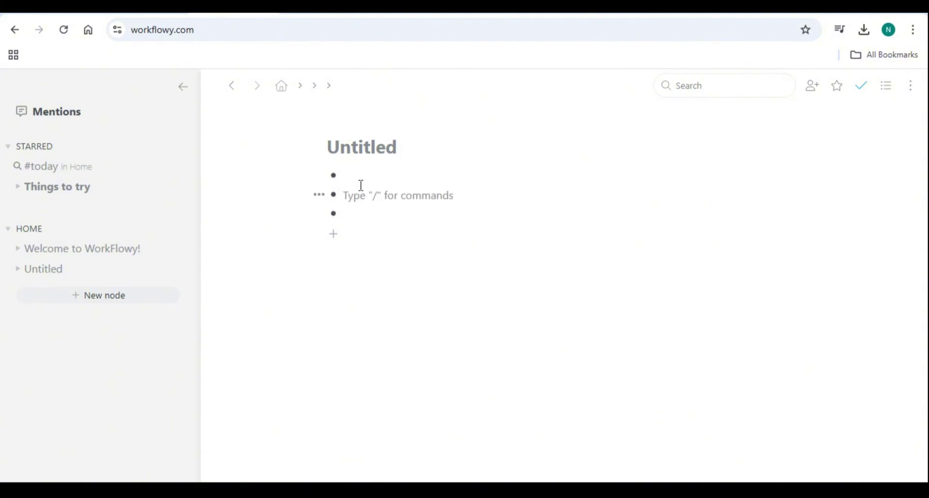
pyautogui.write('#')
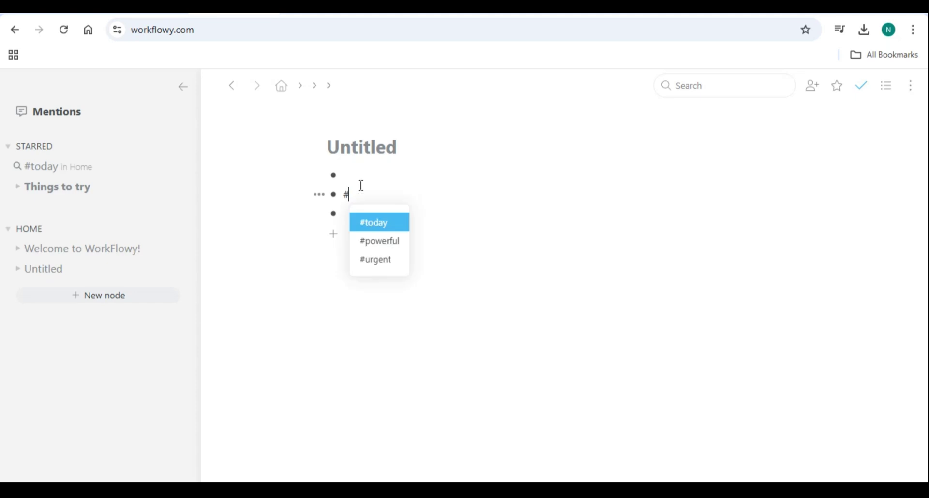
pyautogui.press('Down')
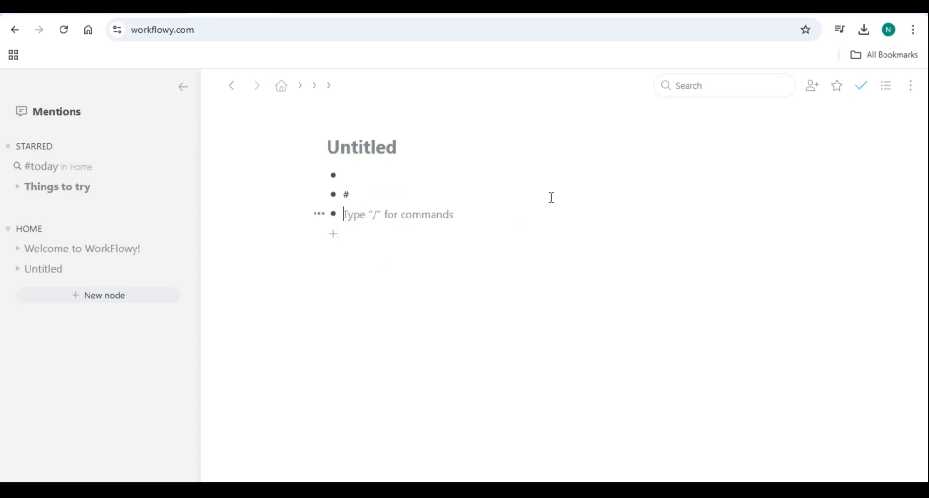
pyautogui.click(736, 80)
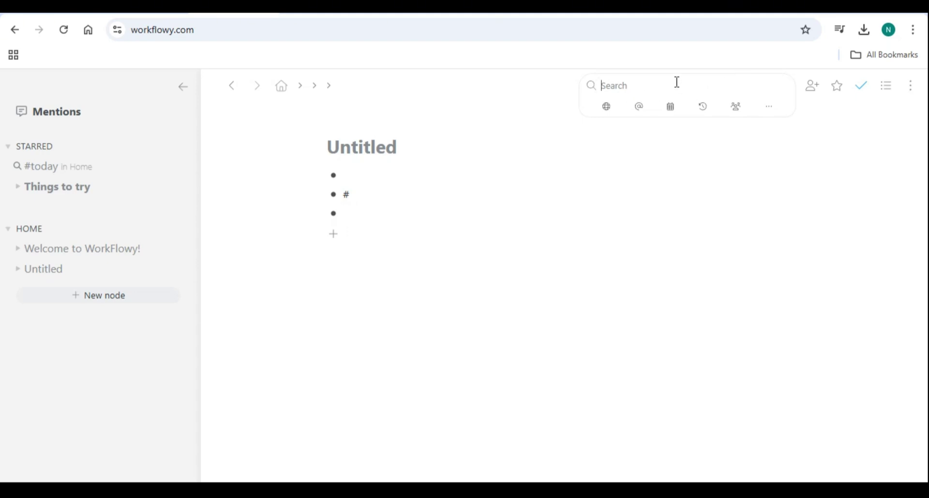
# Search for completed items with IS:COMPLETED, then delete the query.
pyautogui.write('IS:COMPLETED')
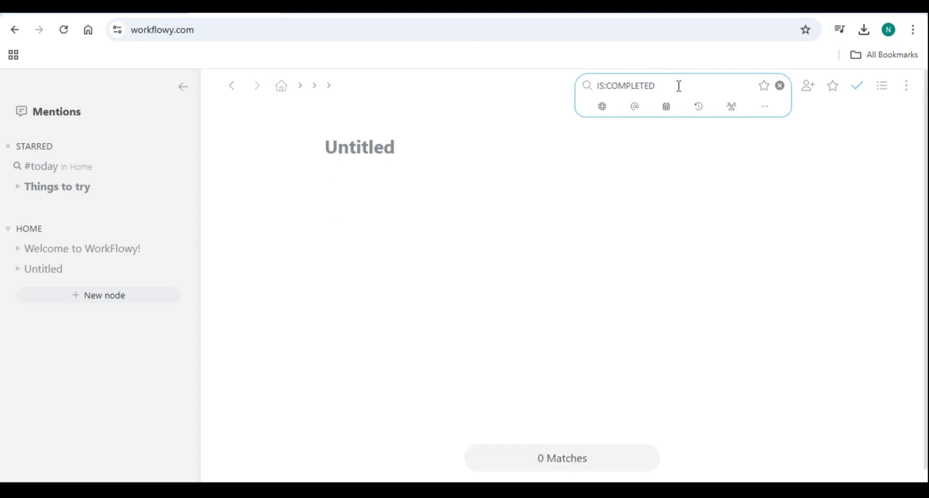
pyautogui.moveTo(679, 86); pyautogui.dragTo(569, 84)
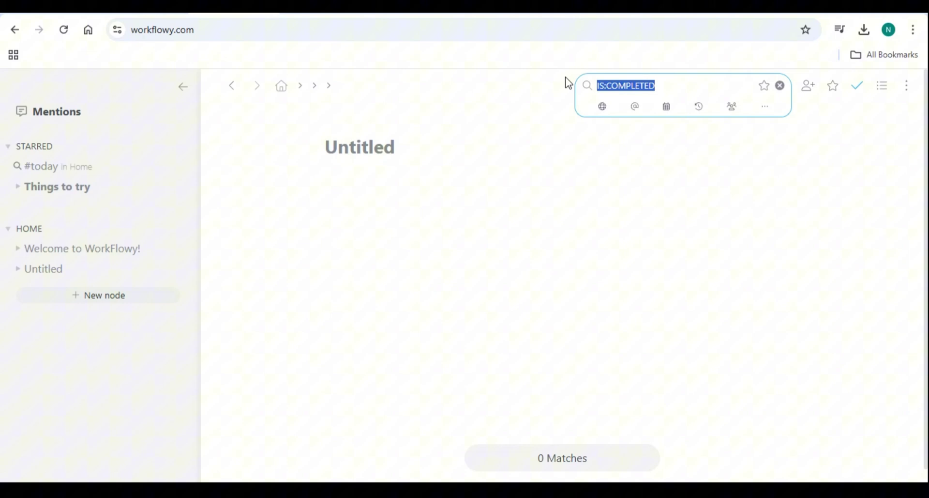
pyautogui.press('BackSpace')
# Try a #wo tag search and an @ mention search, then clear the search.
pyautogui.write('#')
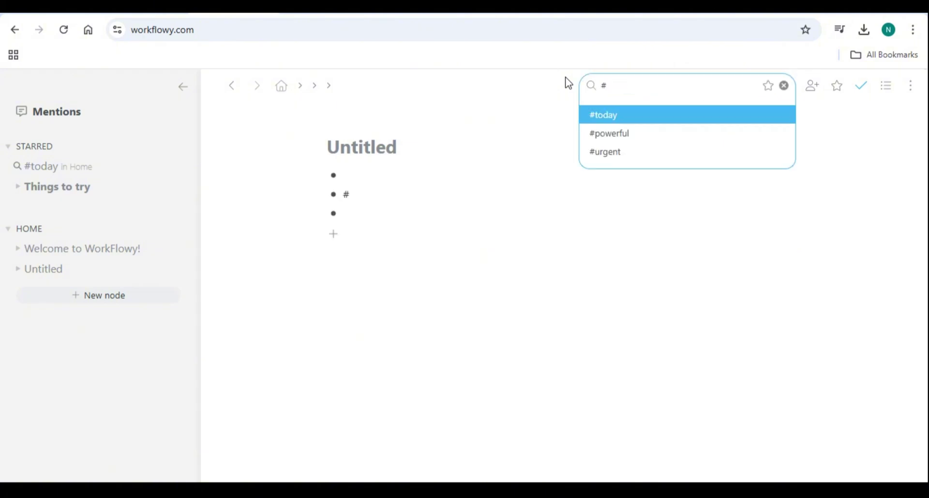
pyautogui.write('wo')
pyautogui.press('BackSpace')
pyautogui.press('BackSpace')
pyautogui.press('BackSpace')
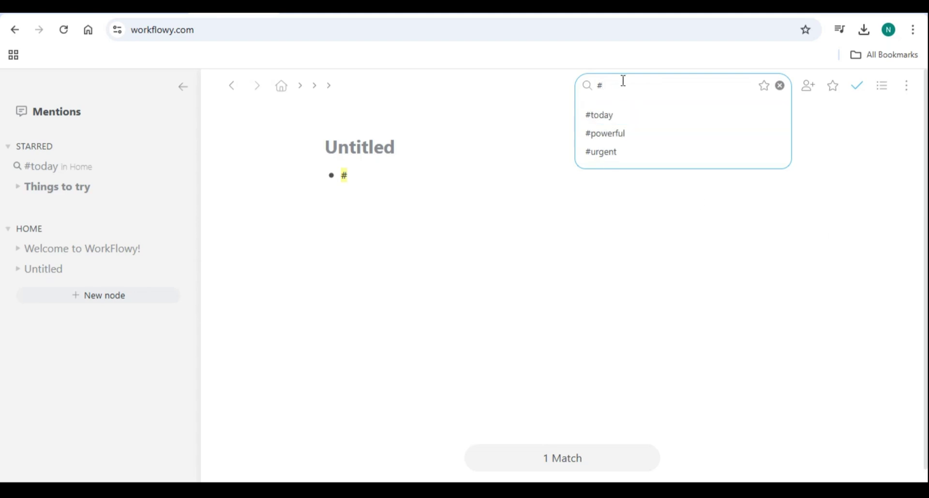
pyautogui.press('BackSpace')
pyautogui.write('@')
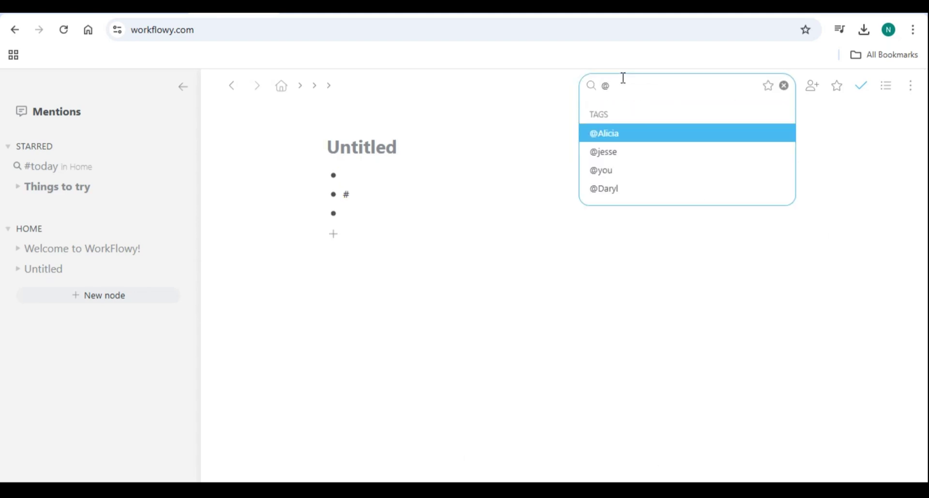
pyautogui.write('J')
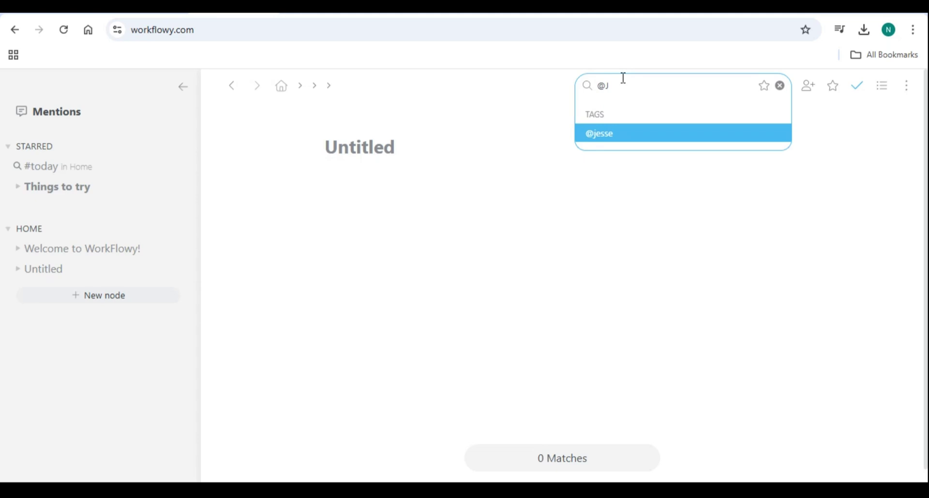
pyautogui.press('Escape')
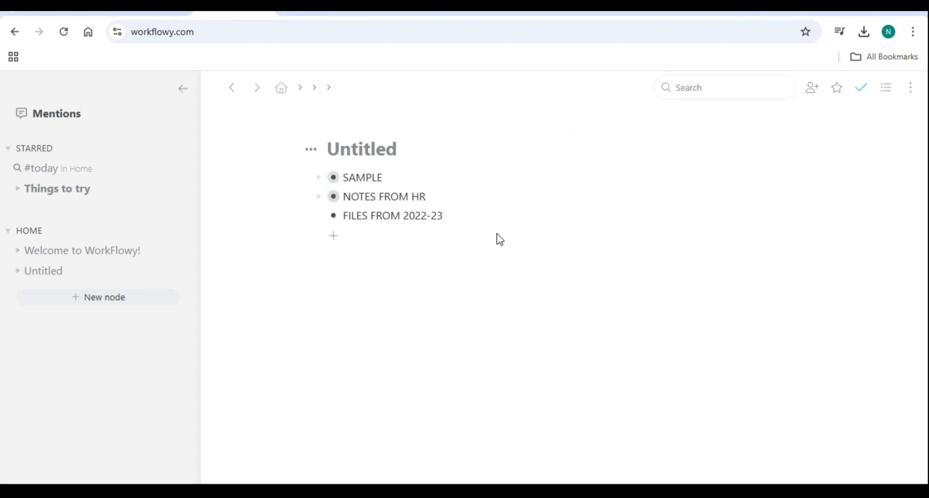
# Collapse the sidebar, add four empty bullets under FILES FROM 2022-23, zoom into one and return.
pyautogui.click(183, 93)
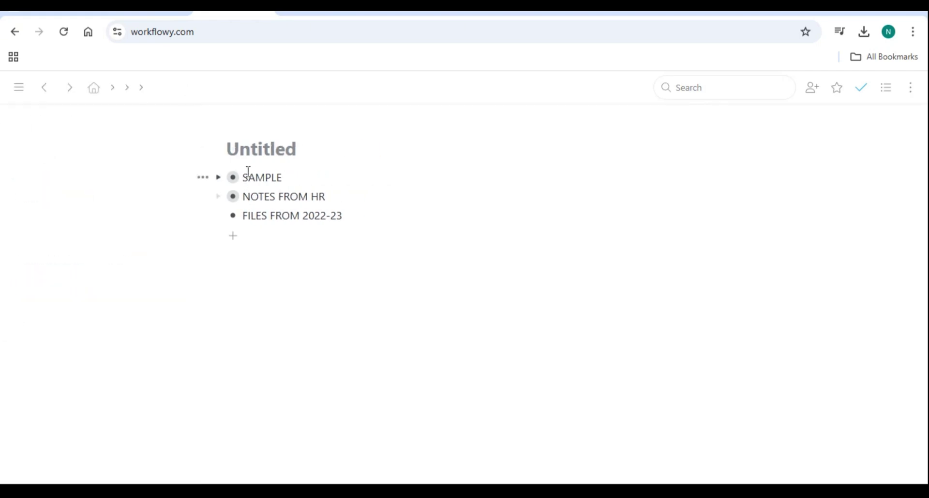
pyautogui.click(234, 237)
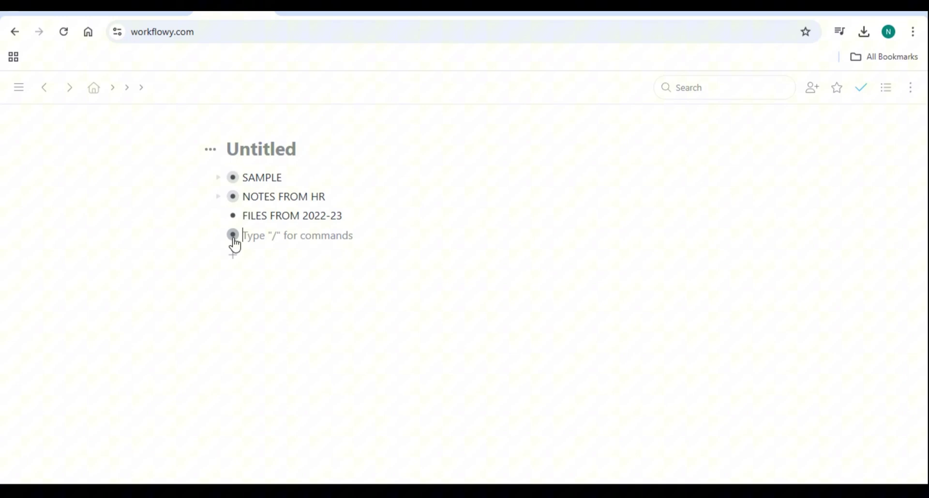
pyautogui.click(235, 255)
pyautogui.click(235, 272)
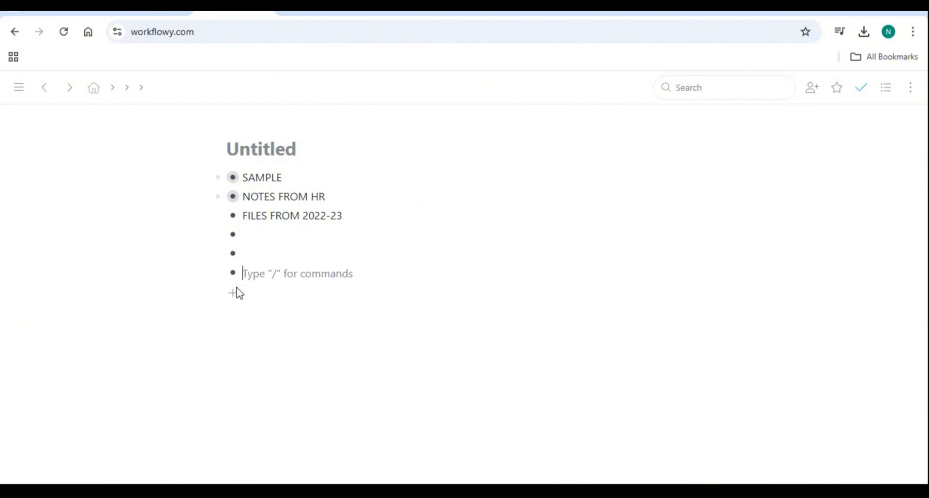
pyautogui.click(234, 292)
pyautogui.click(249, 235)
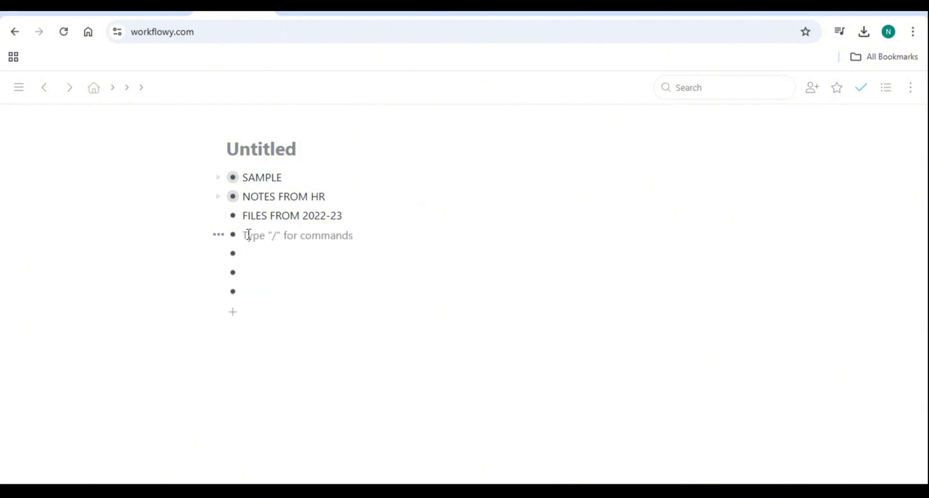
pyautogui.click(234, 255)
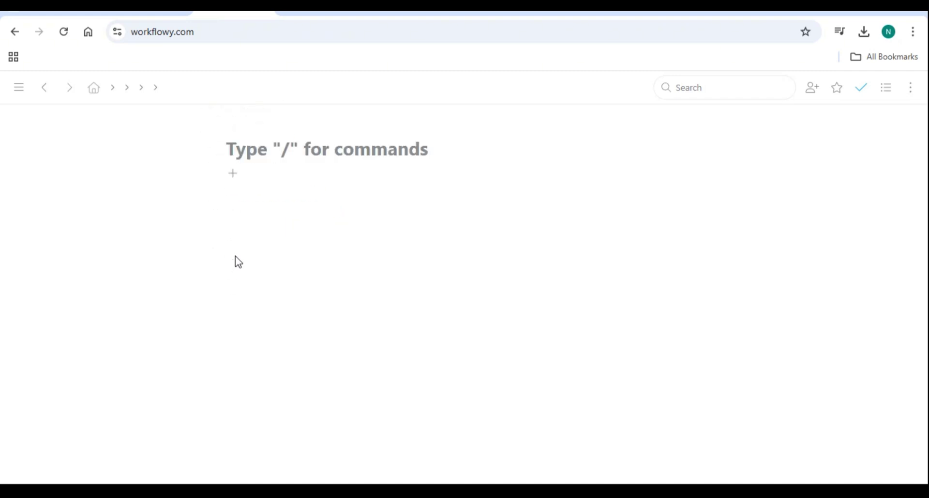
pyautogui.click(46, 88)
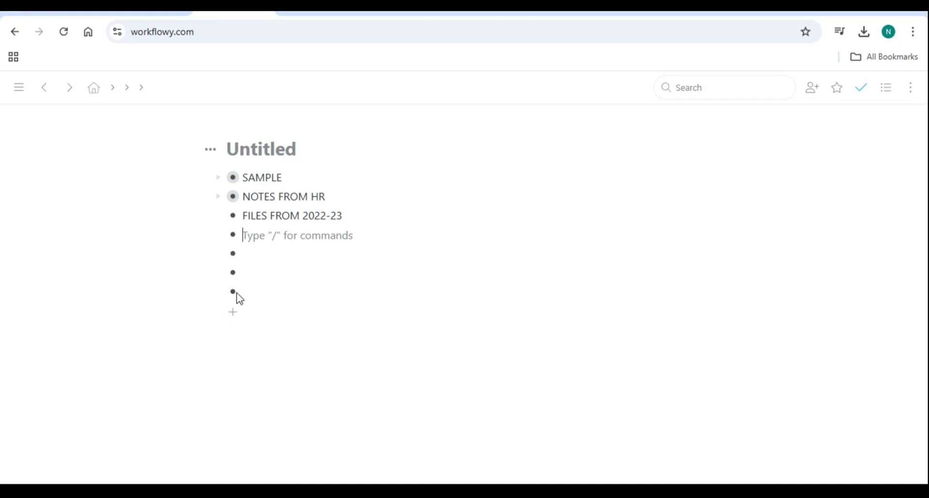
# Open SAMPLE as its own page and review its Share permission levels without inviting anyone.
pyautogui.click(233, 178)
pyautogui.click(209, 150)
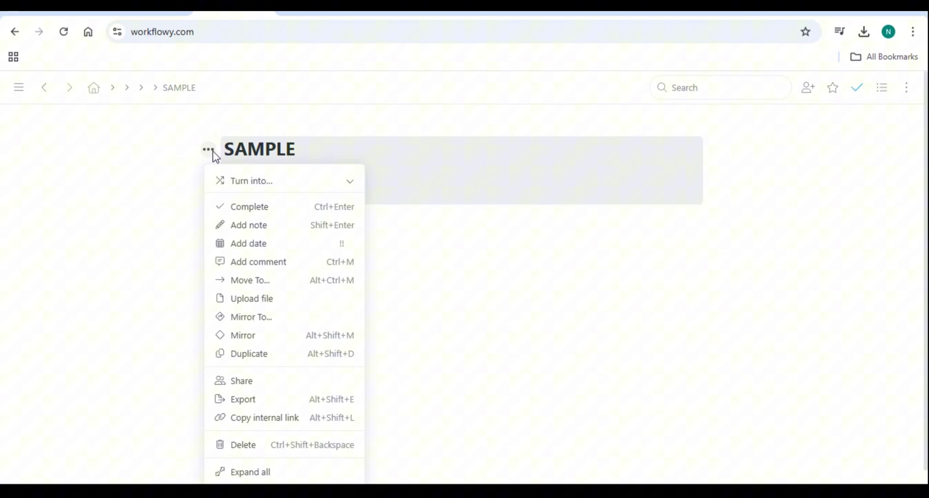
pyautogui.click(289, 385)
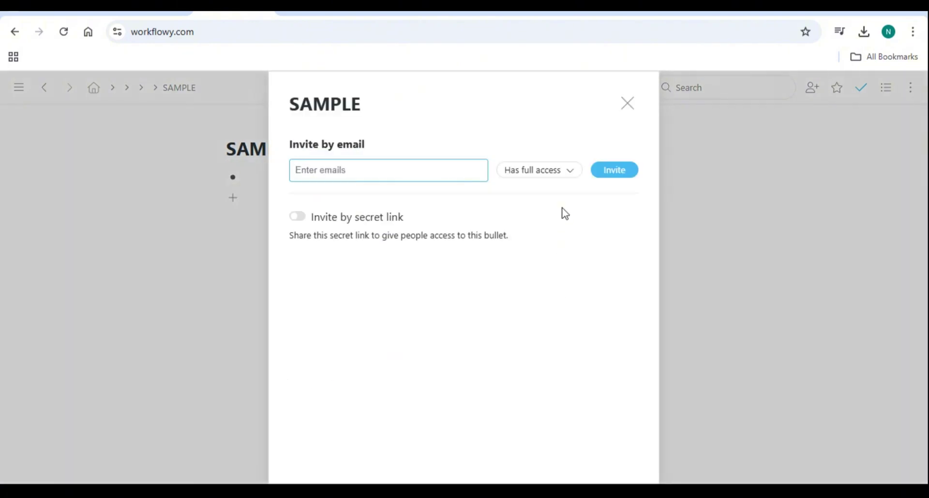
pyautogui.click(572, 173)
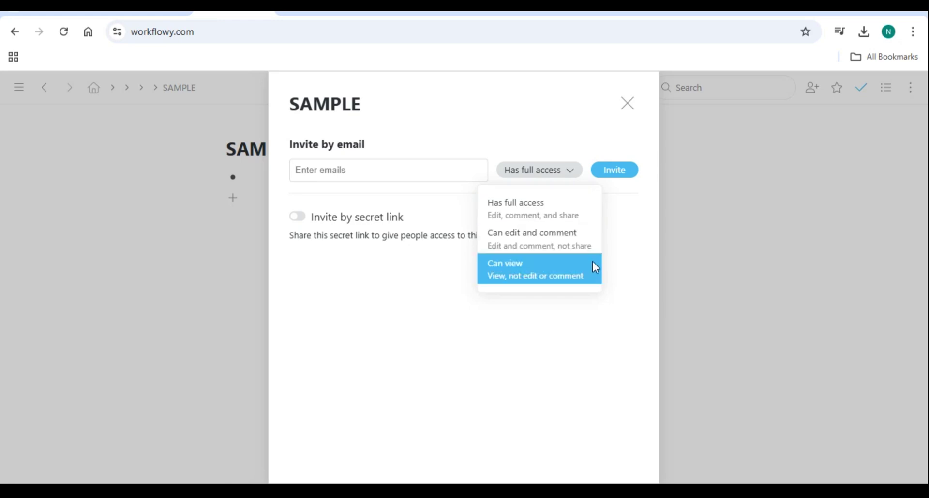
pyautogui.click(625, 99)
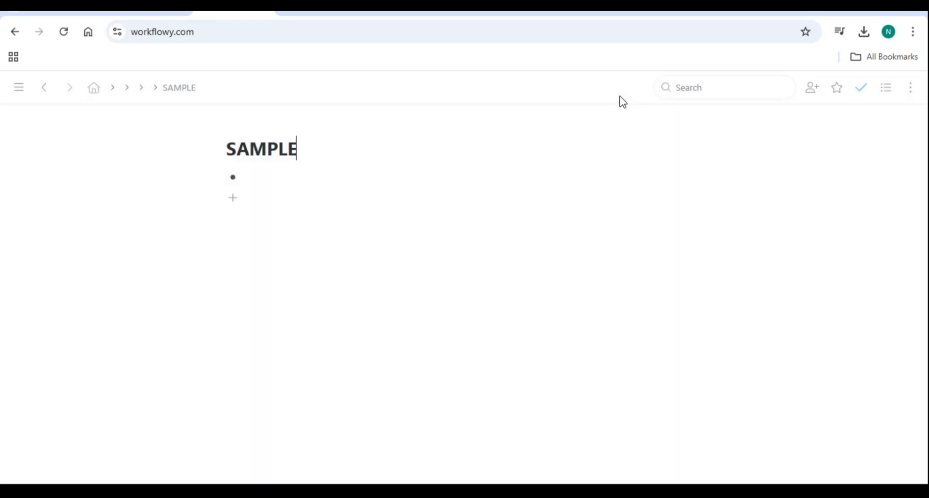
# Back in the Untitled outline, enter bullets RESEARCH AND IDEAS, ARTICLES and ESSAYS.
pyautogui.click(46, 88)
pyautogui.write('RESEARCH')
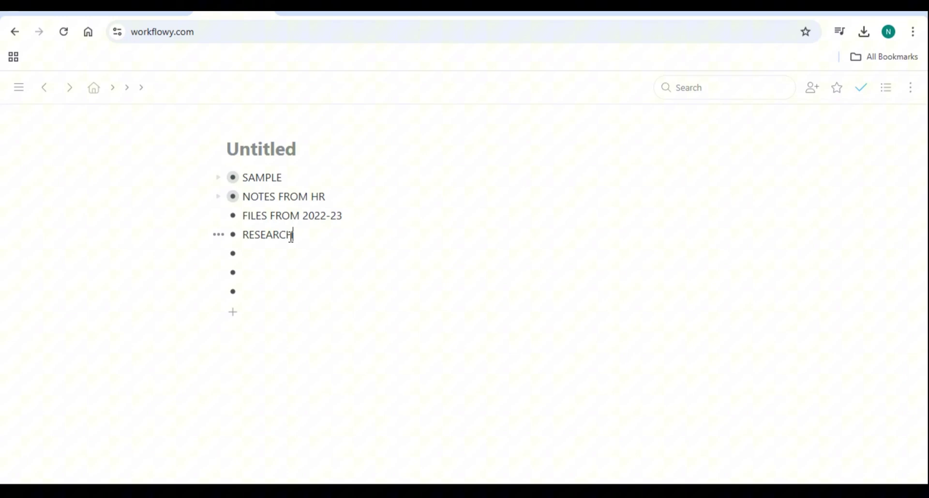
pyautogui.write(' AND IDEAS')
pyautogui.click(296, 255)
pyautogui.write('ARTICLES')
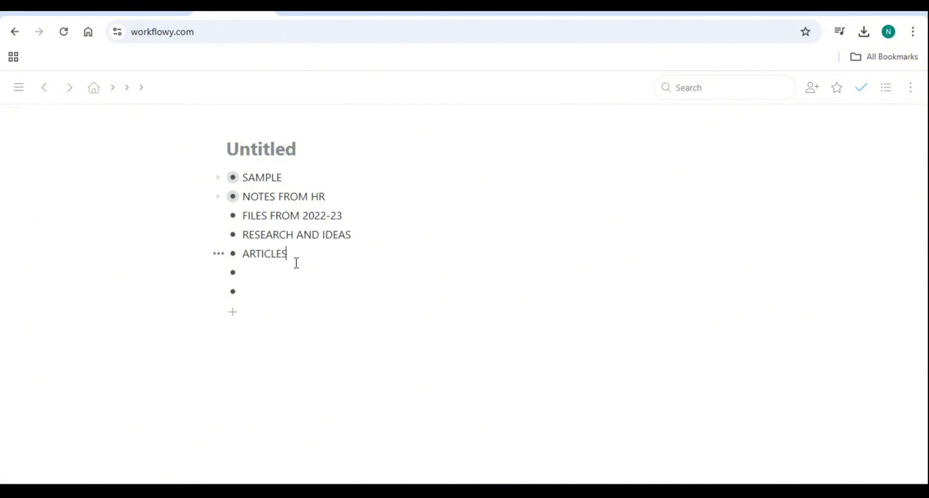
pyautogui.click(296, 276)
pyautogui.write('ESSAYS')
pyautogui.click(300, 289)
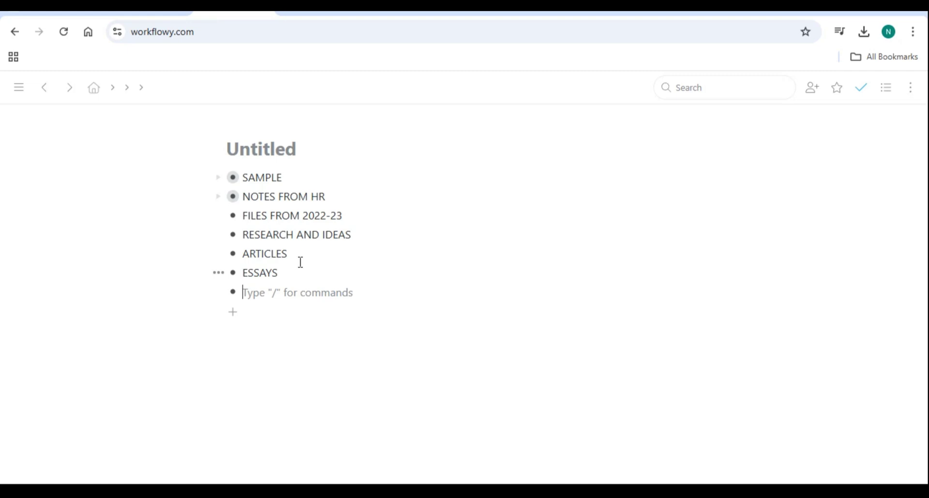
pyautogui.click(278, 217)
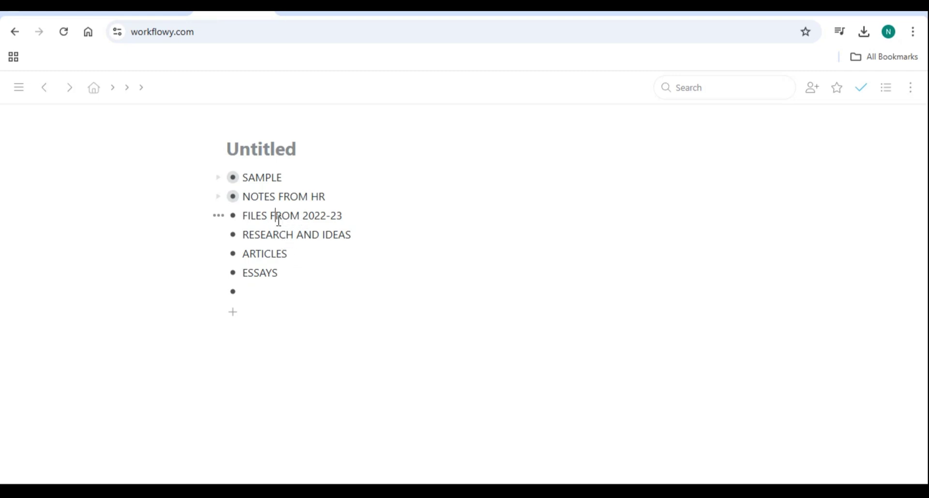
pyautogui.moveTo(244, 272); pyautogui.dragTo(266, 274)
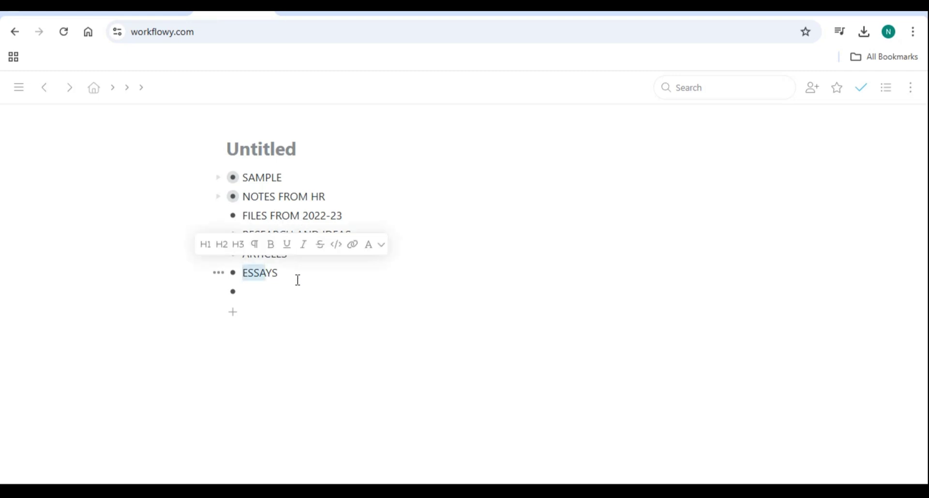
pyautogui.click(297, 280)
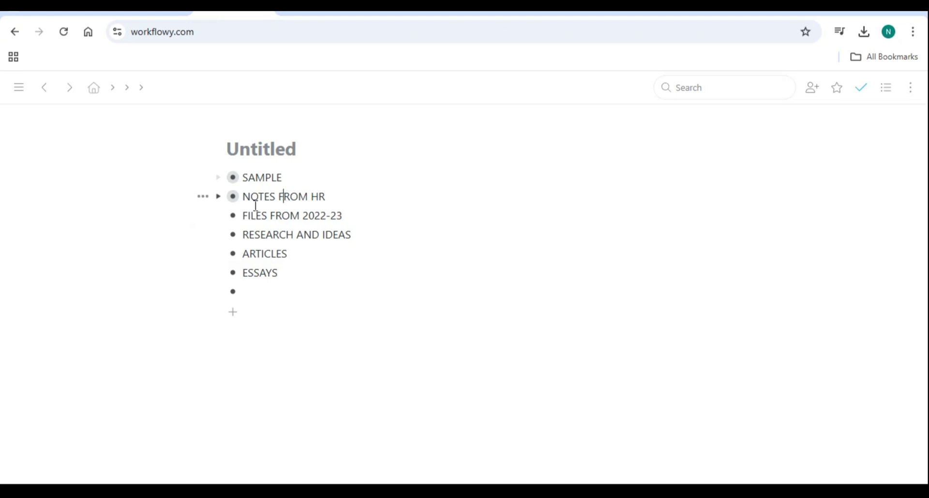
# On the NOTES FROM HR page, make the 'Ctrl + Shift + M → Mirror items' line bold.
pyautogui.click(233, 197)
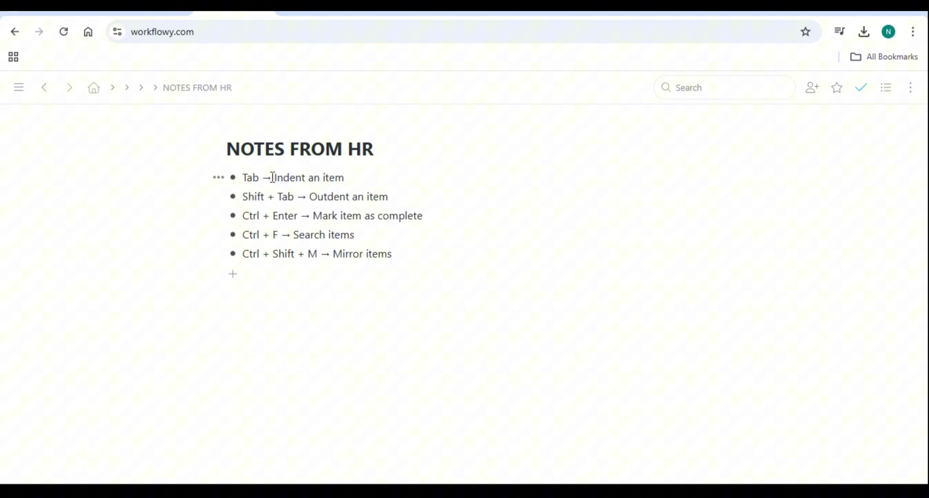
pyautogui.moveTo(361, 180); pyautogui.dragTo(238, 177)
pyautogui.moveTo(398, 199); pyautogui.dragTo(242, 198)
pyautogui.click(360, 222)
pyautogui.moveTo(424, 216); pyautogui.dragTo(242, 216)
pyautogui.moveTo(375, 234); pyautogui.dragTo(241, 246)
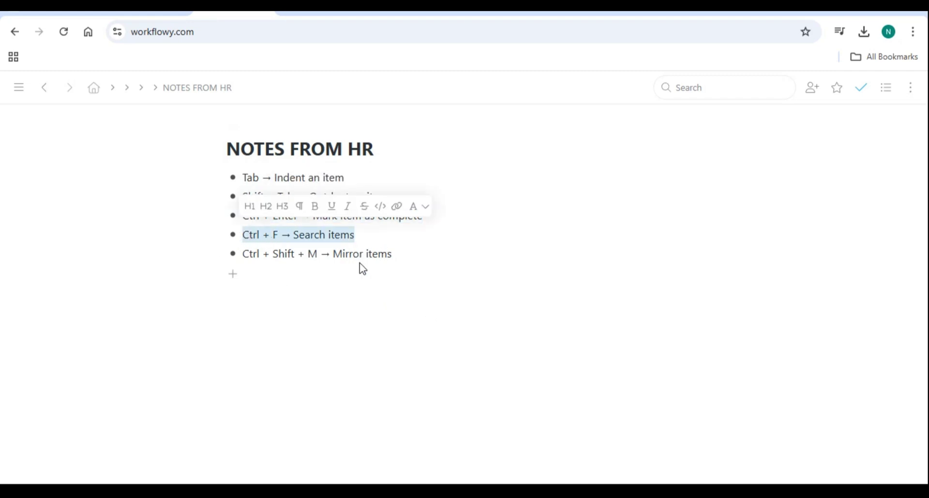
pyautogui.moveTo(405, 257); pyautogui.dragTo(245, 261)
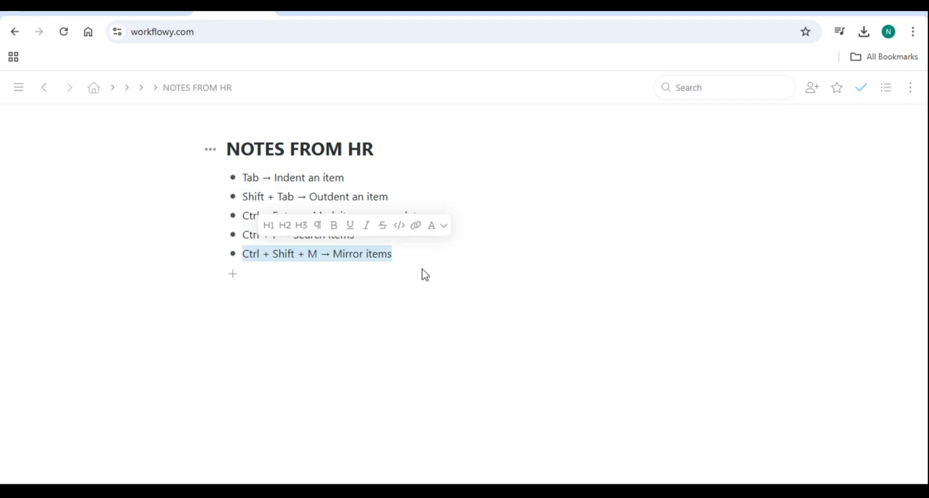
pyautogui.moveTo(387, 253); pyautogui.dragTo(245, 262)
pyautogui.click(339, 225)
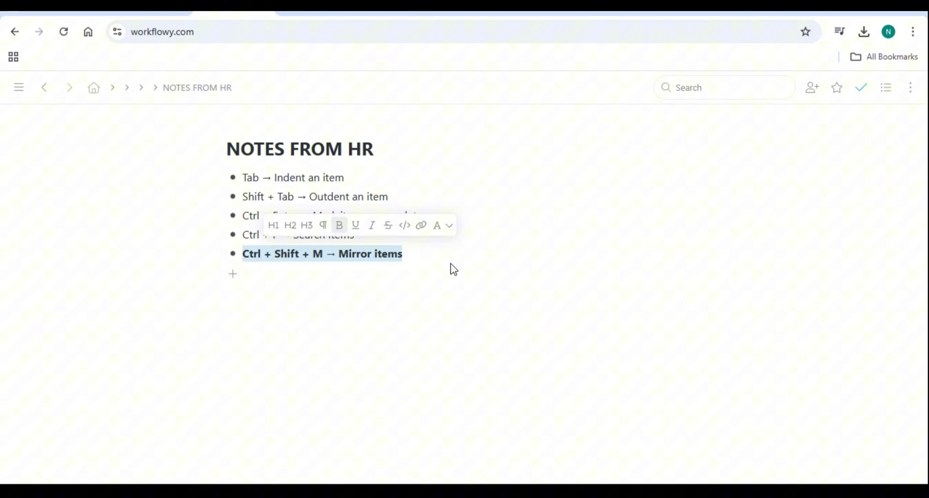
pyautogui.click(447, 260)
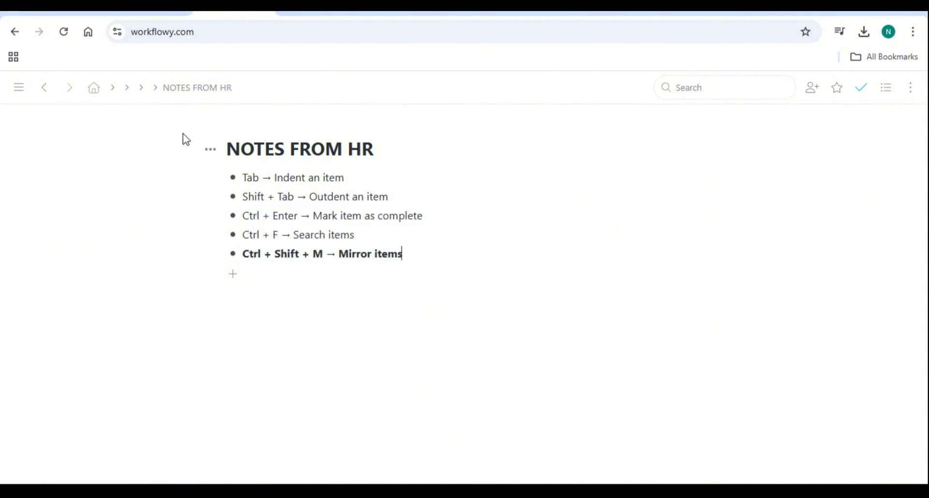
# Back in Untitled, preview the RESEARCH AND IDEAS export as Plain Text and OPML, then close it.
pyautogui.click(45, 93)
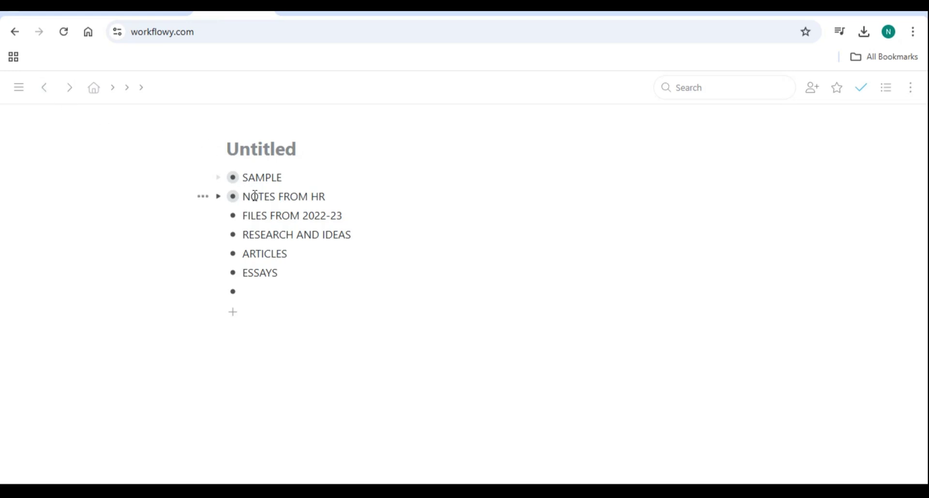
pyautogui.click(355, 292)
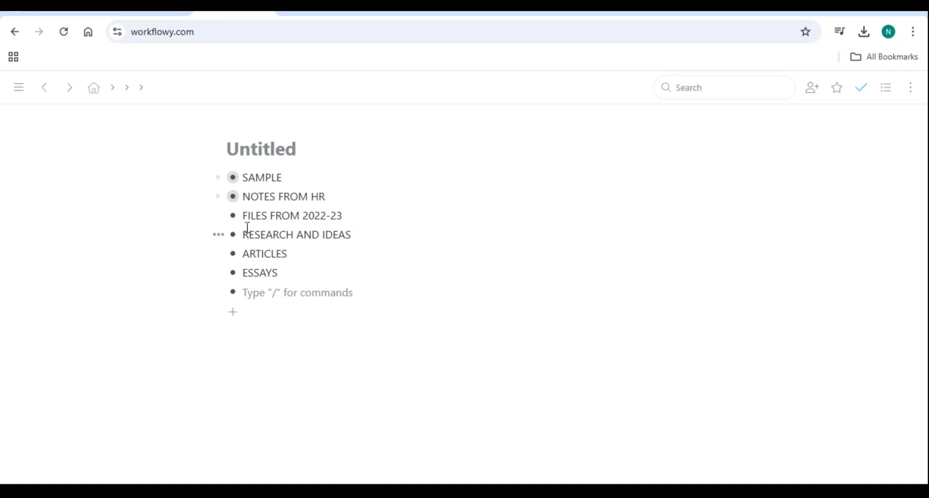
pyautogui.click(219, 236)
pyautogui.scroll(-3, 290, 436)
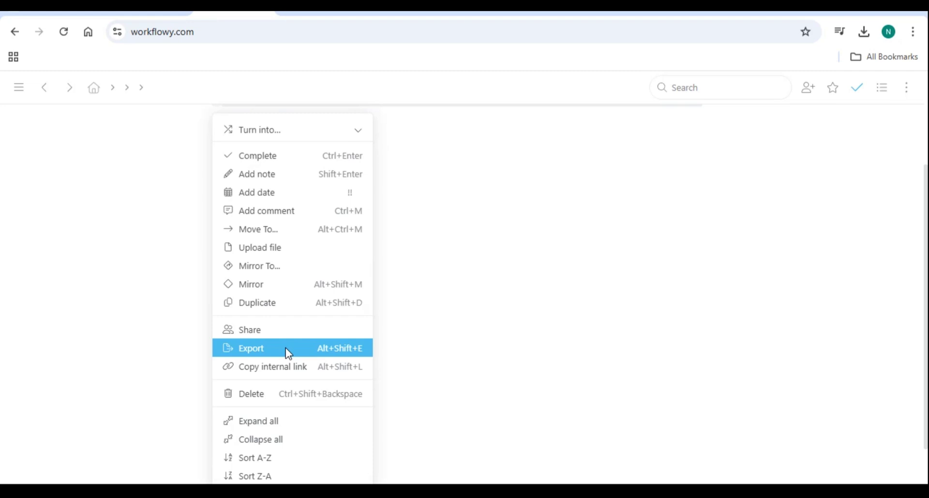
pyautogui.click(288, 349)
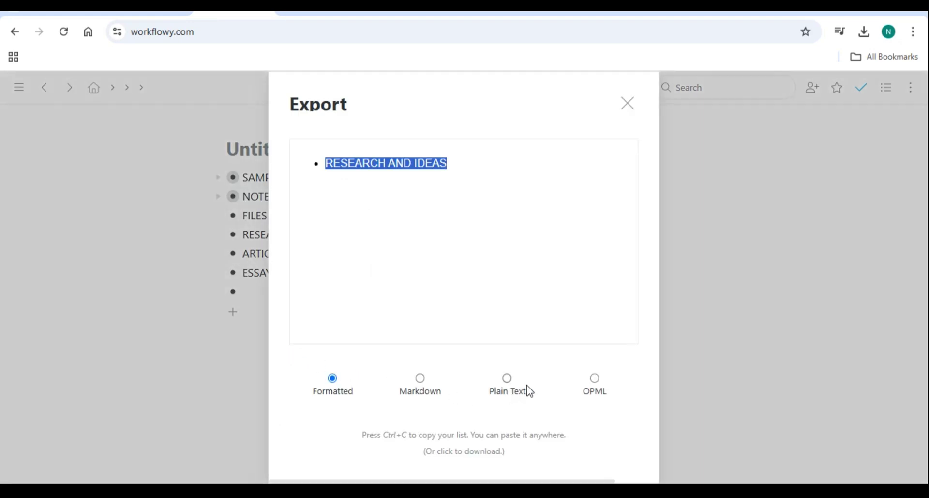
pyautogui.click(507, 380)
pyautogui.click(595, 380)
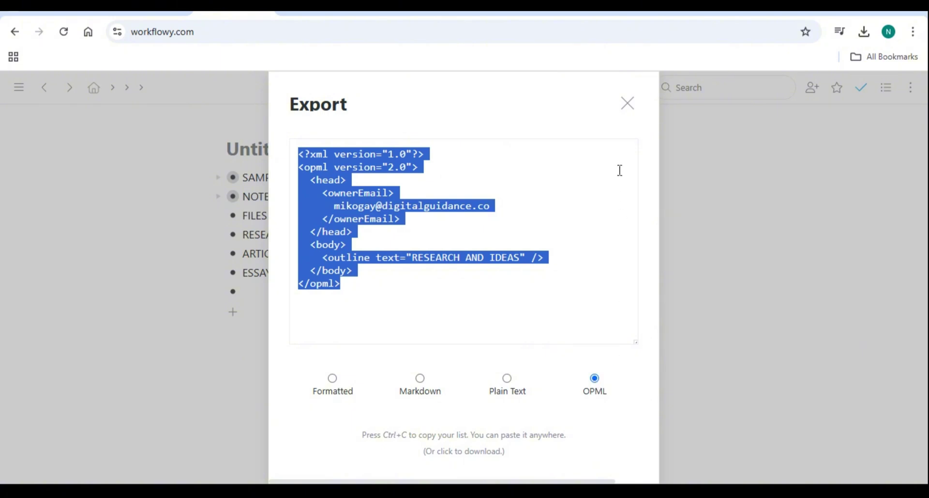
pyautogui.click(628, 103)
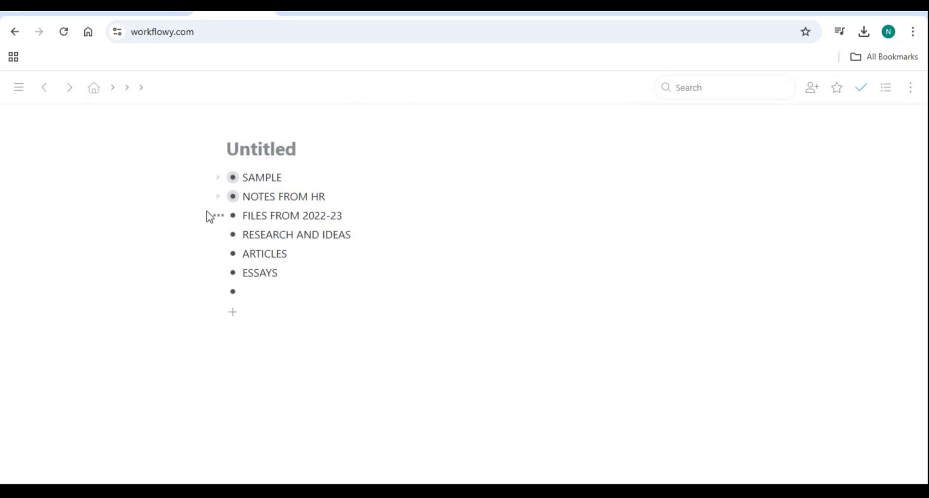
# Copy an internal link to NOTES FROM HR from its options menu.
pyautogui.click(207, 196)
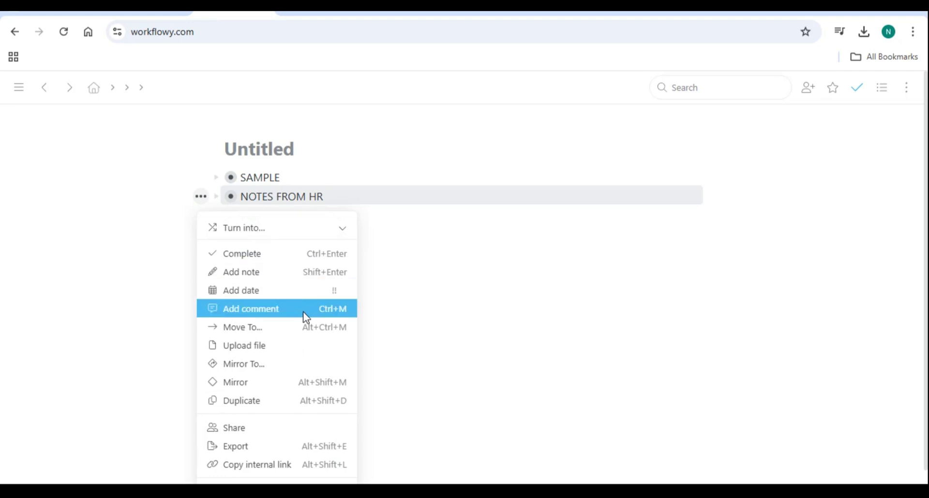
pyautogui.click(339, 228)
pyautogui.click(201, 196)
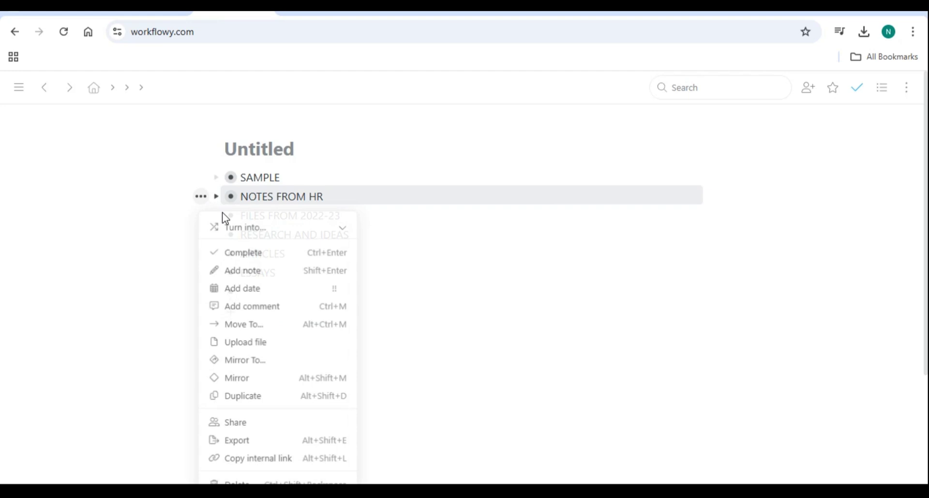
pyautogui.scroll(-3, 327, 364)
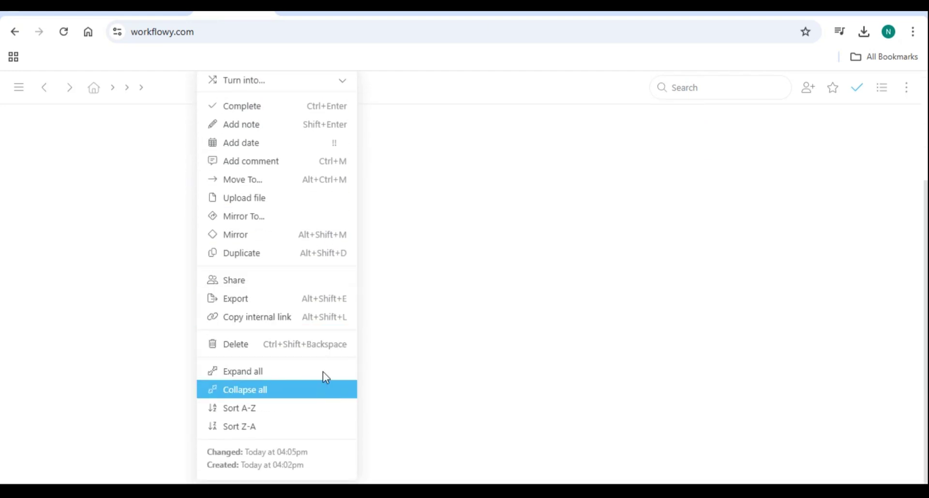
pyautogui.click(327, 317)
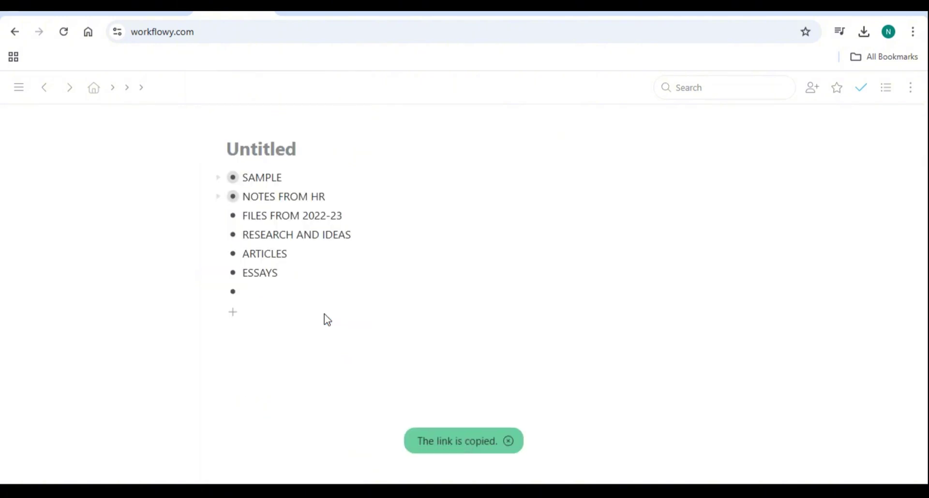
pyautogui.click(373, 256)
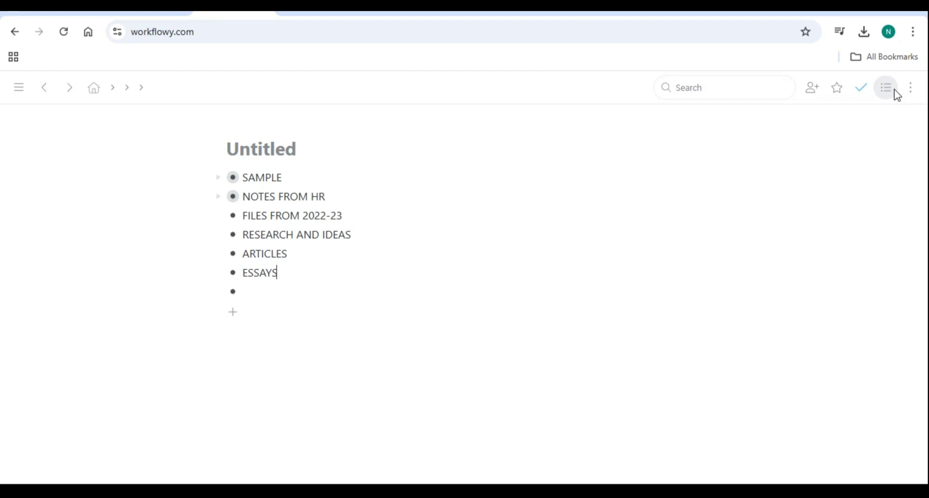
# Open Settings from the top-right menu and scroll through its account, Pro and appearance options.
pyautogui.click(913, 91)
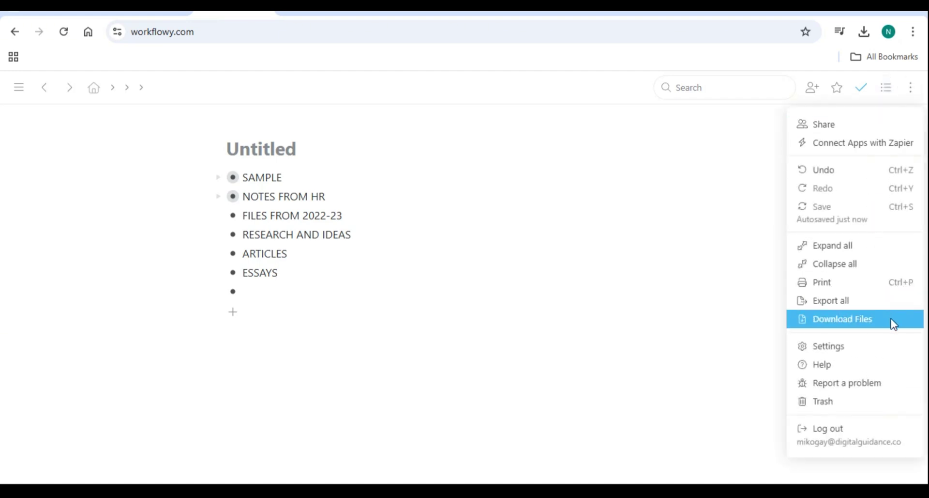
pyautogui.click(894, 346)
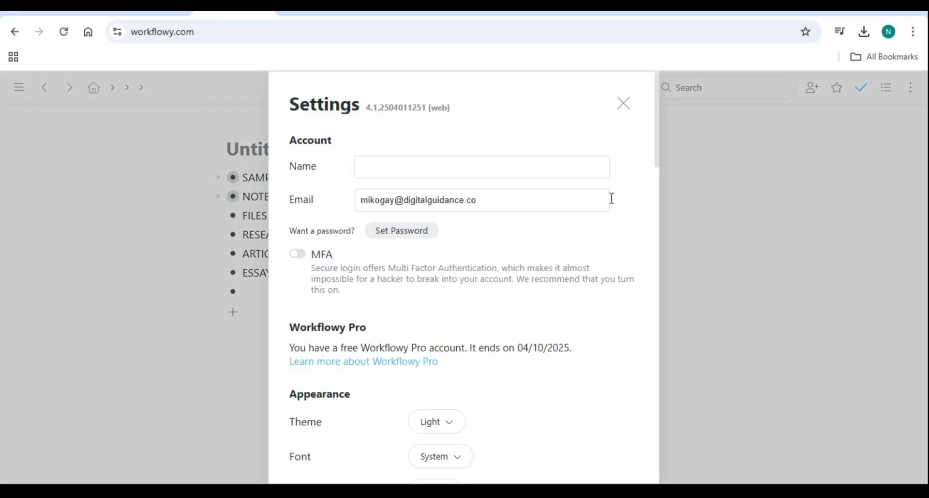
pyautogui.moveTo(658, 151); pyautogui.dragTo(655, 124)
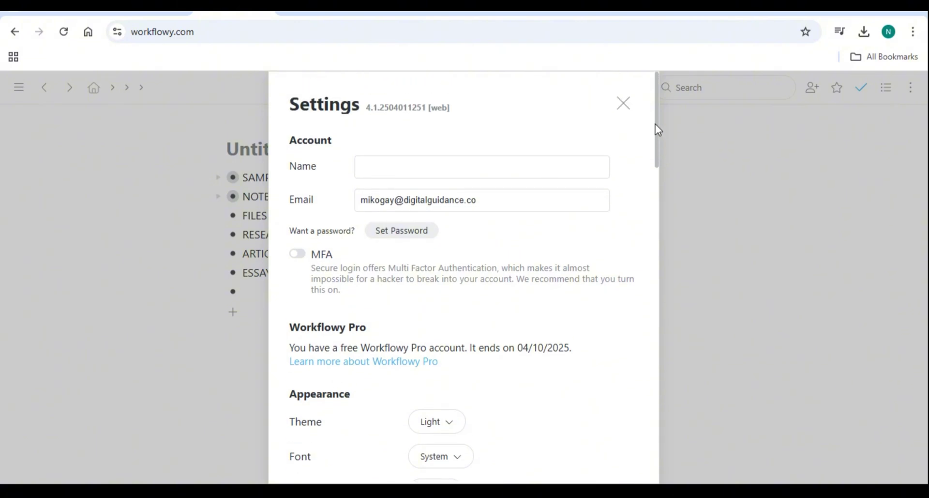
# Close Settings and scroll the Workflowy Basics page down to the live copies and backlinks cards.
pyautogui.click(627, 107)
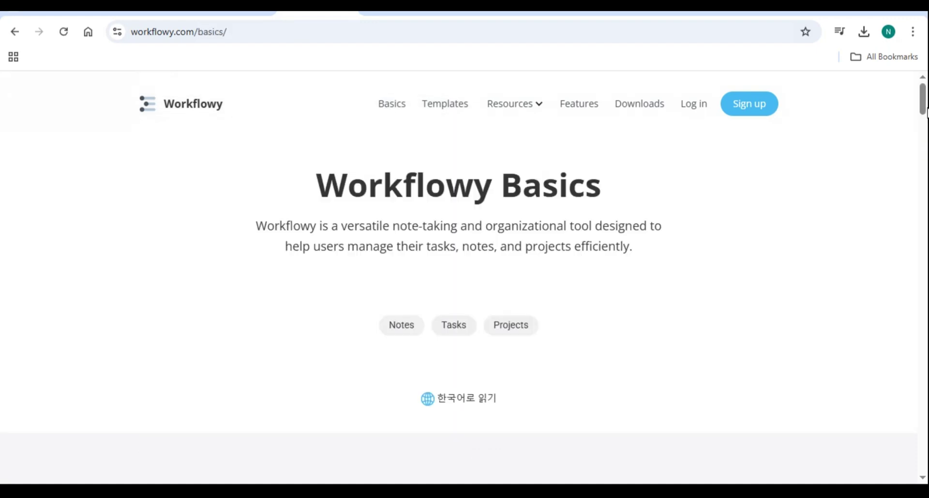
pyautogui.moveTo(926, 102); pyautogui.dragTo(927, 245)
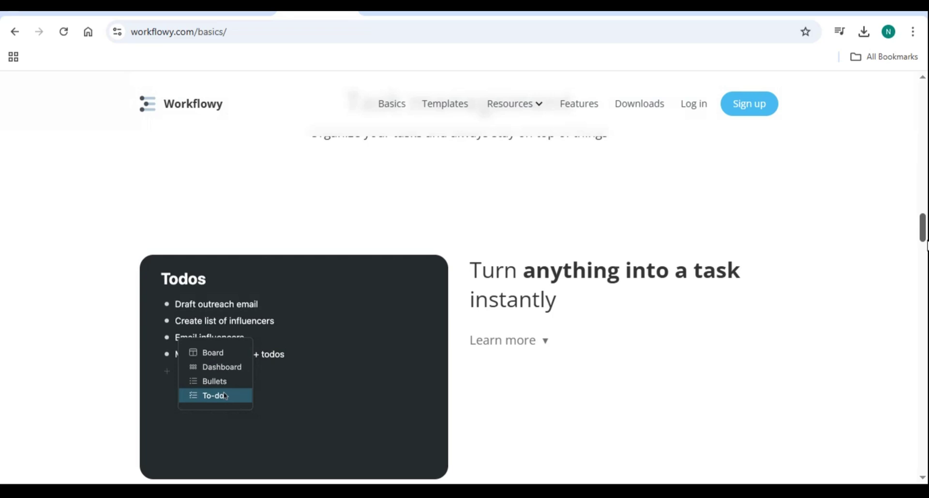
pyautogui.moveTo(927, 245); pyautogui.dragTo(927, 276)
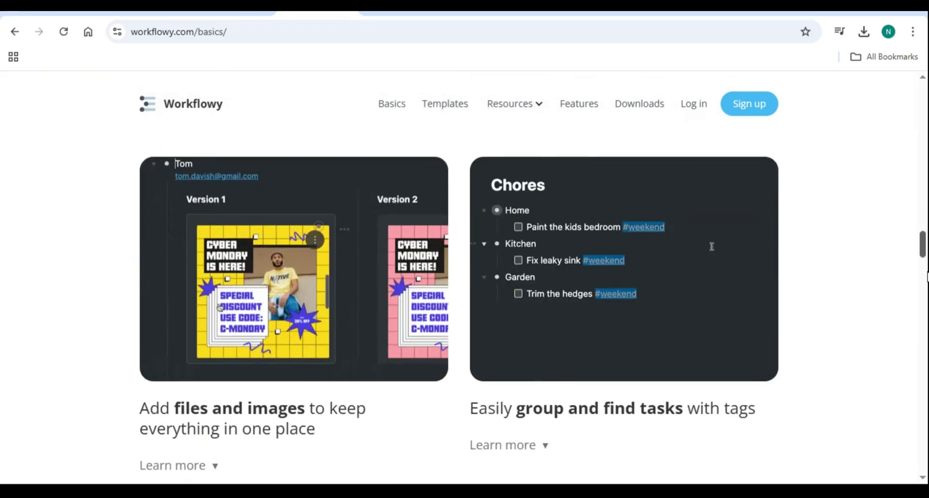
pyautogui.moveTo(927, 276); pyautogui.dragTo(925, 303)
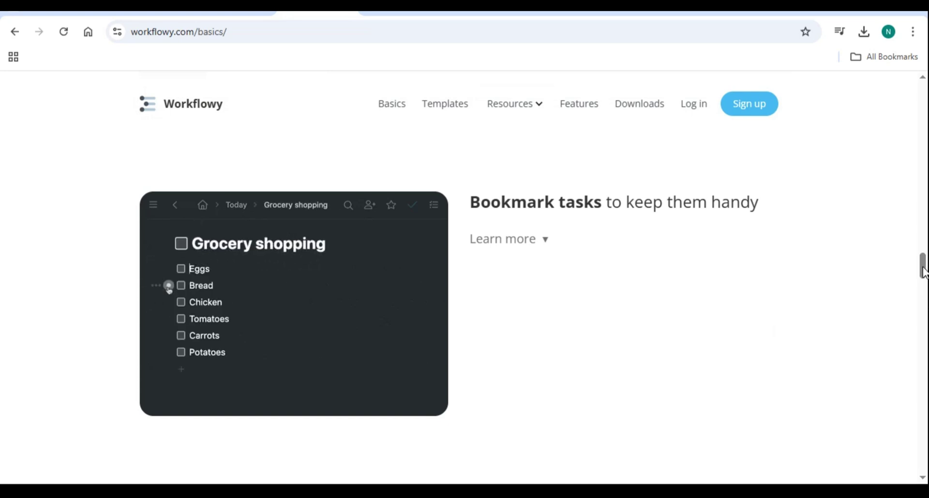
pyautogui.moveTo(925, 272); pyautogui.dragTo(926, 334)
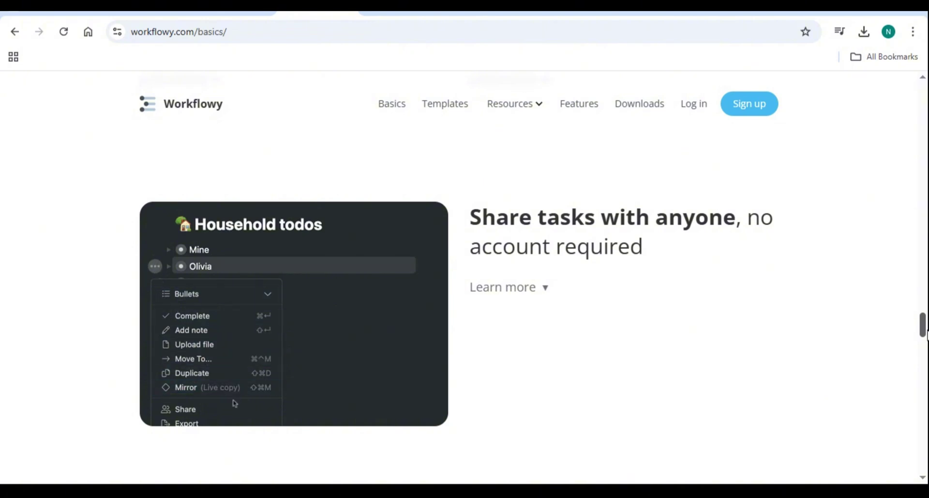
pyautogui.moveTo(926, 334); pyautogui.dragTo(926, 405)
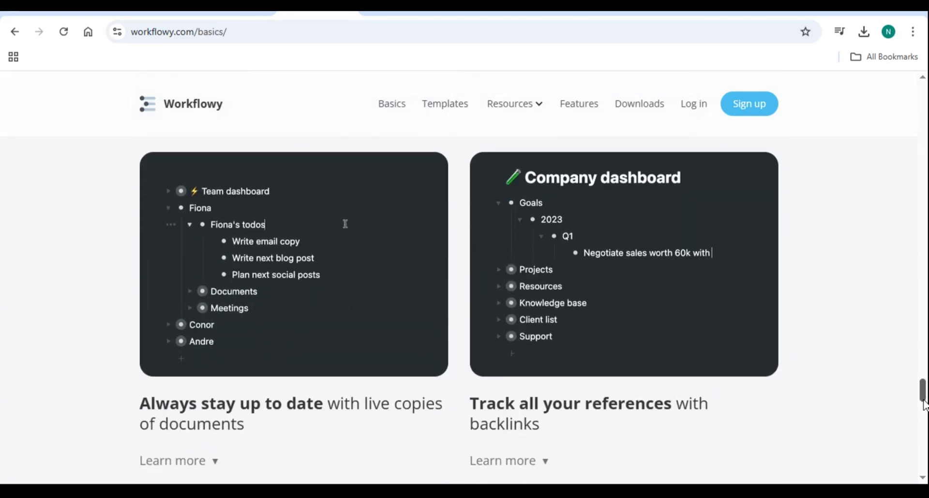